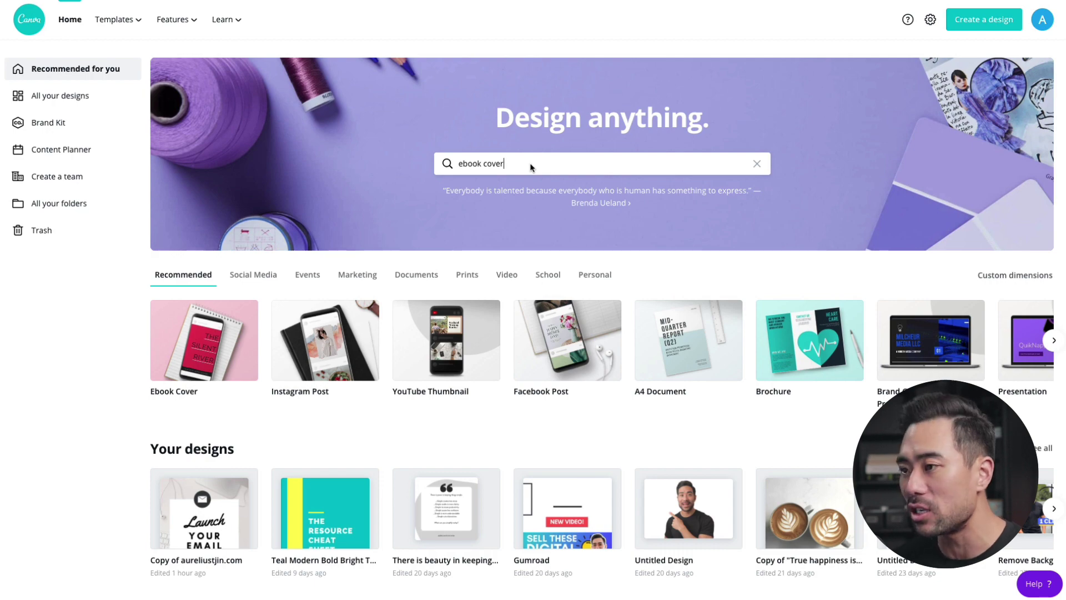
# Open the September sea ebook cover template from the search results.
pyautogui.press('Return')
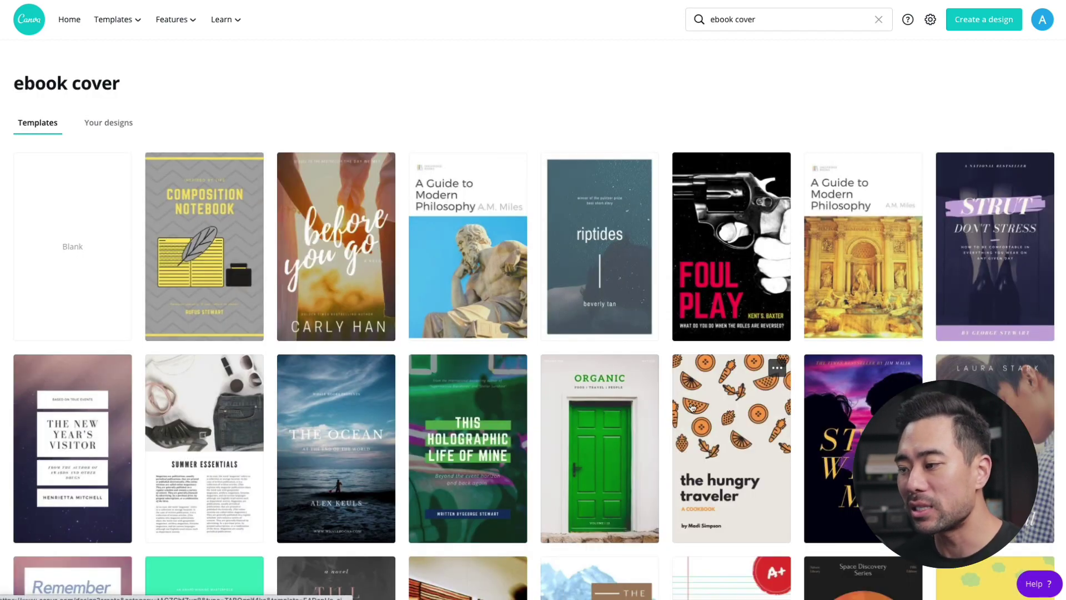
pyautogui.scroll(-13, 692, 407)
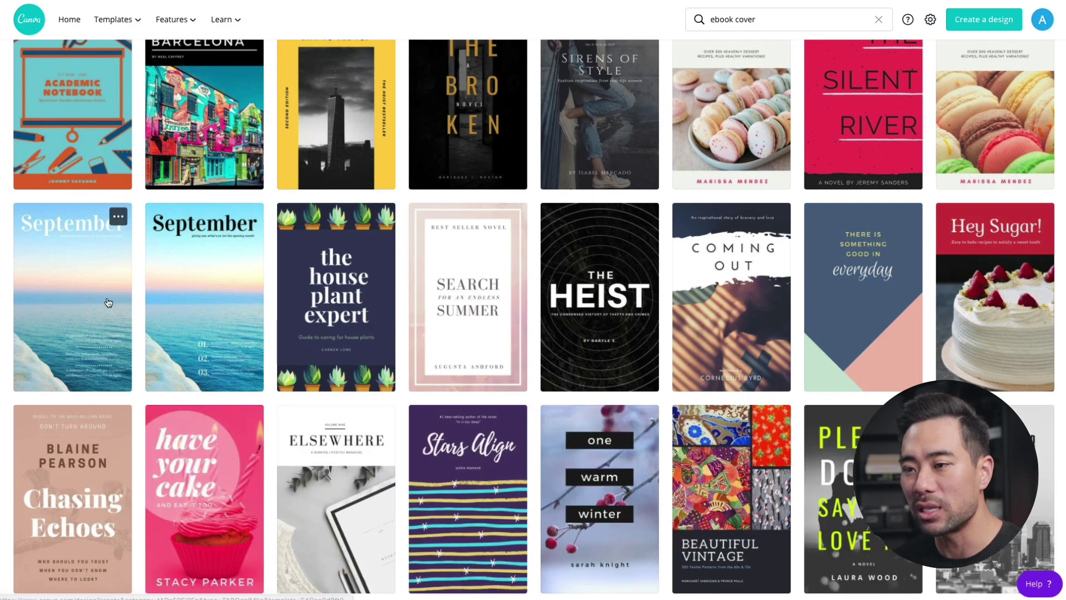
pyautogui.click(90, 303)
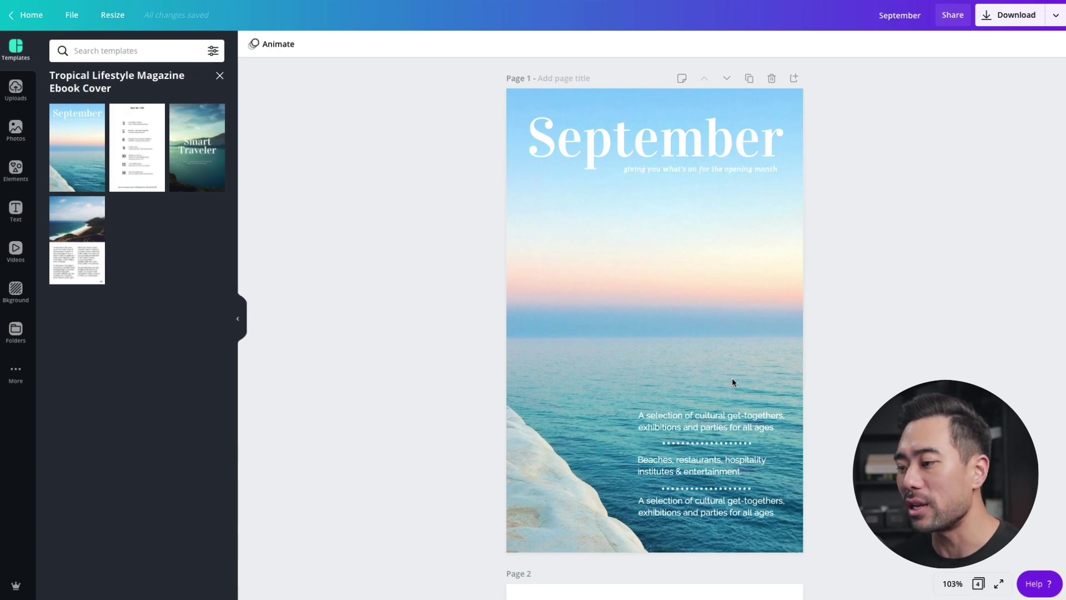
# Delete the table of contents page and the 08 sky page.
pyautogui.click(715, 398)
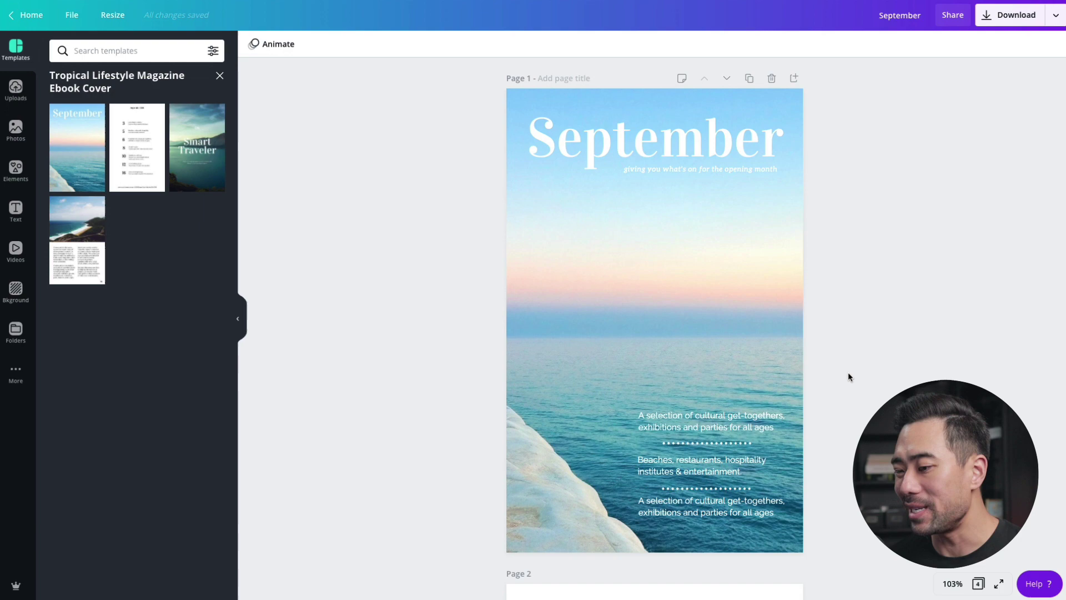
pyautogui.scroll(-3, 848, 376)
pyautogui.scroll(-5, 848, 375)
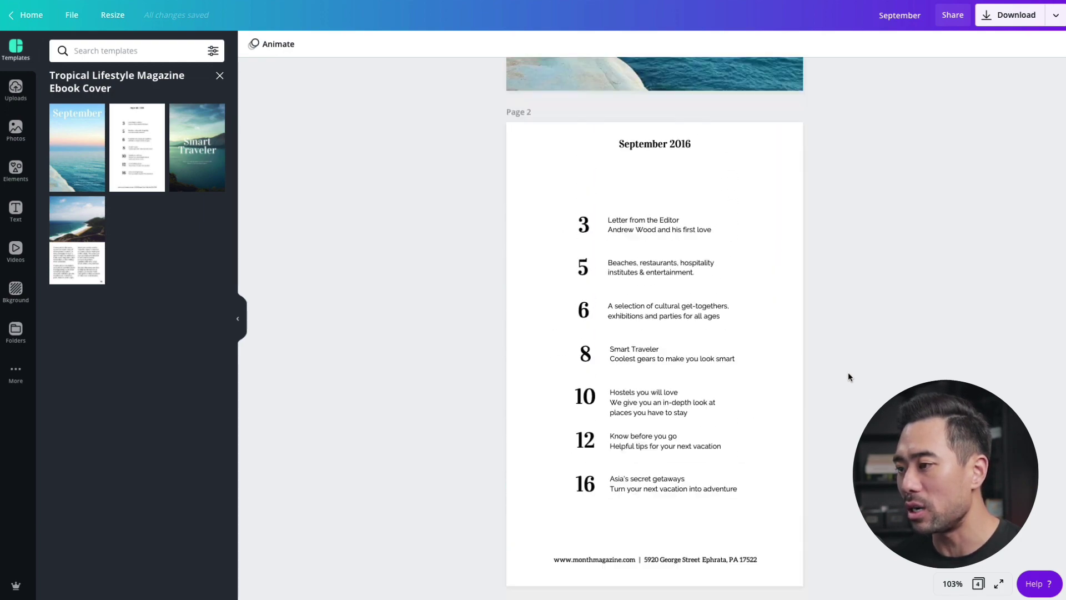
pyautogui.scroll(5, 848, 372)
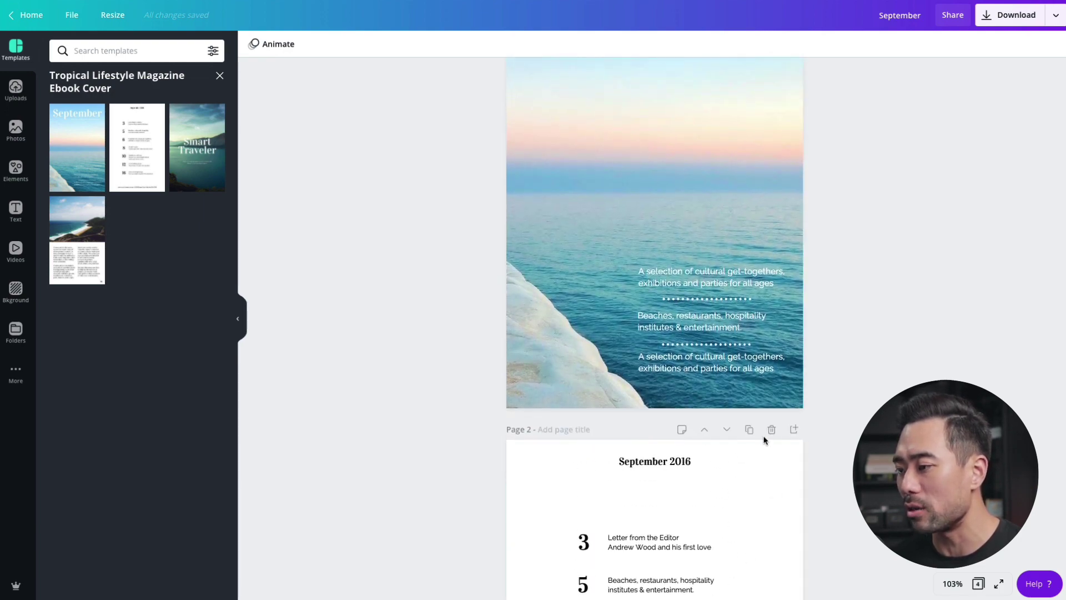
pyautogui.click(770, 430)
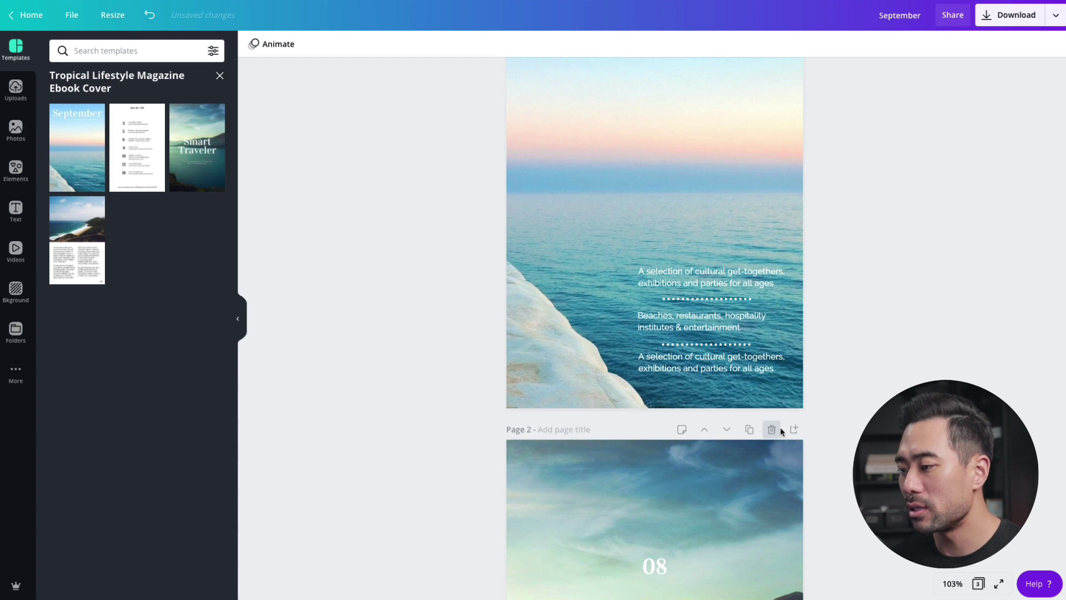
pyautogui.click(773, 428)
# Delete the coastal page, leaving only the cover, and download it as a PNG.
pyautogui.scroll(-4, 770, 445)
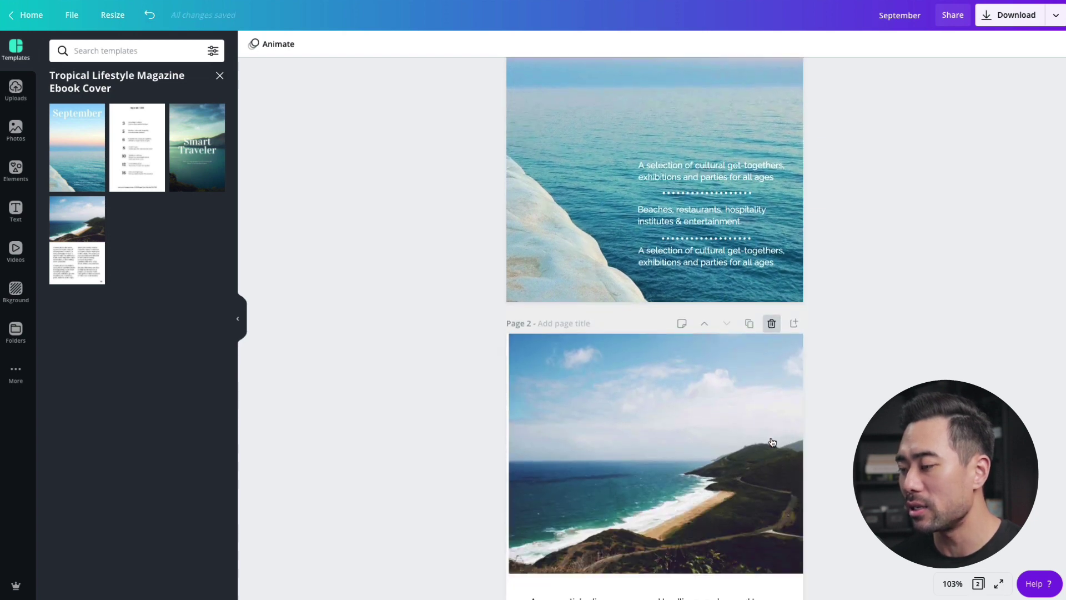
pyautogui.click(772, 237)
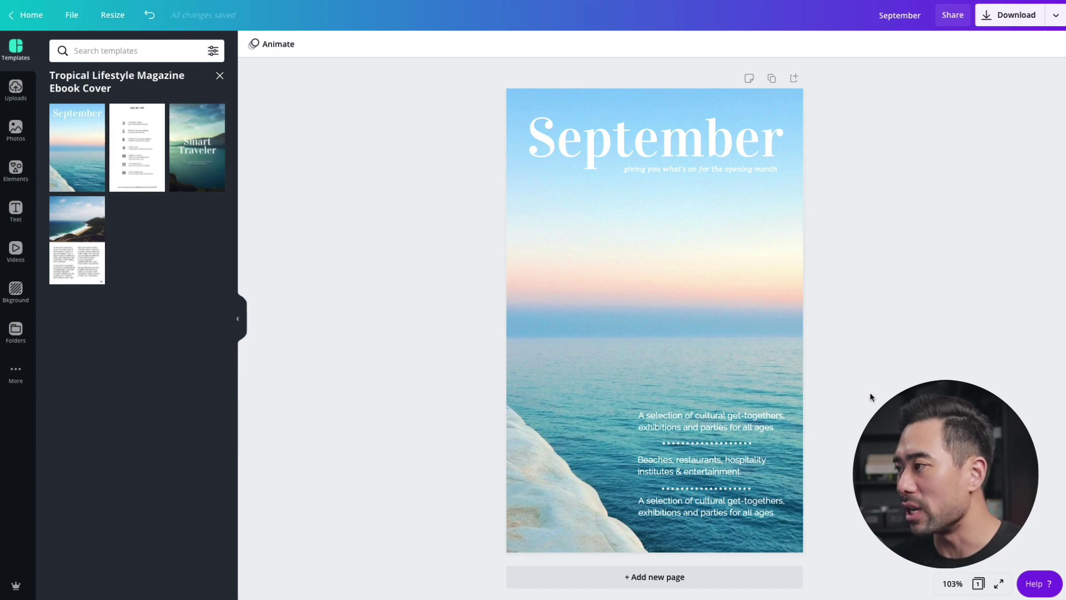
pyautogui.click(1005, 15)
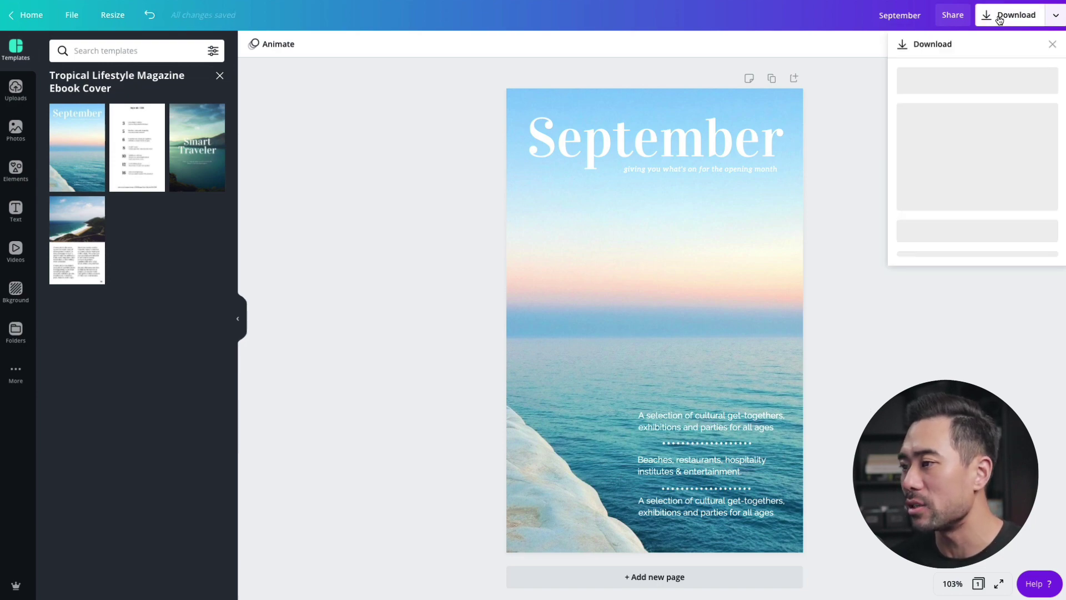
pyautogui.click(967, 208)
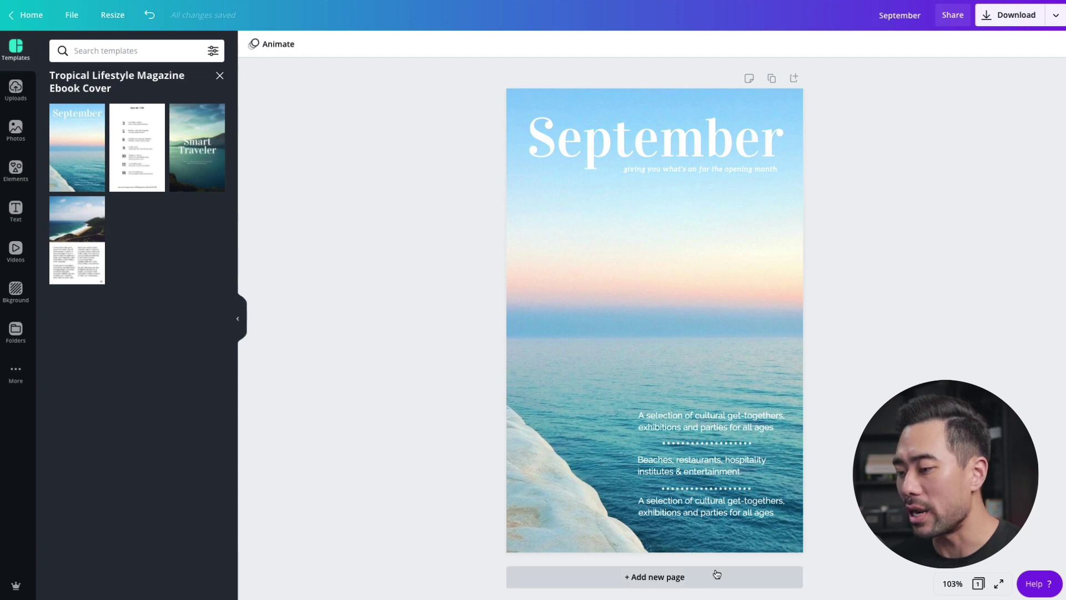
# Add a blank second page and place September.png on it.
pyautogui.click(654, 578)
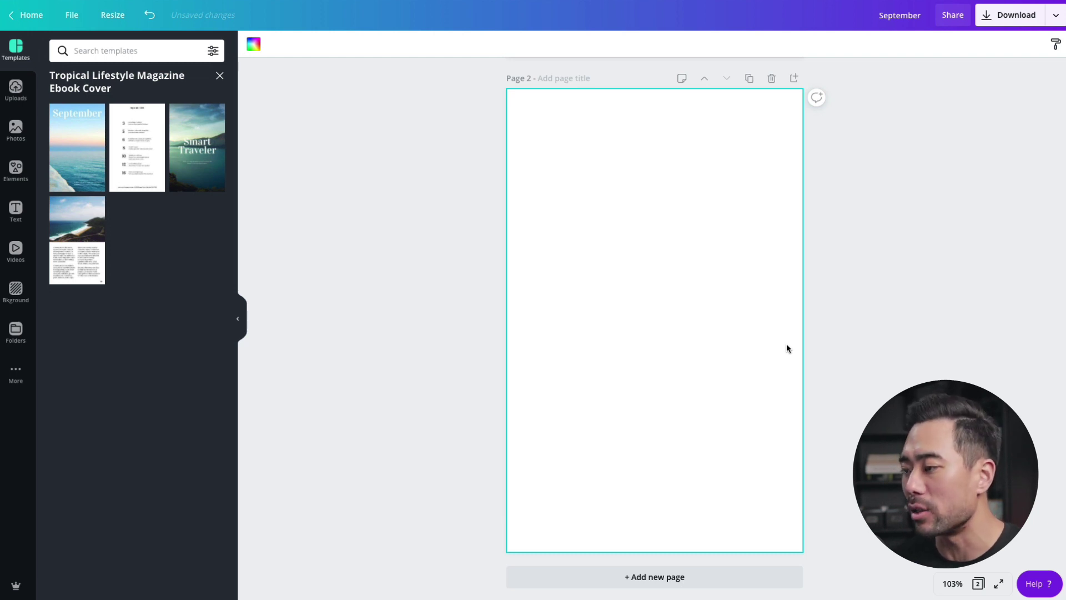
pyautogui.click(1020, 294)
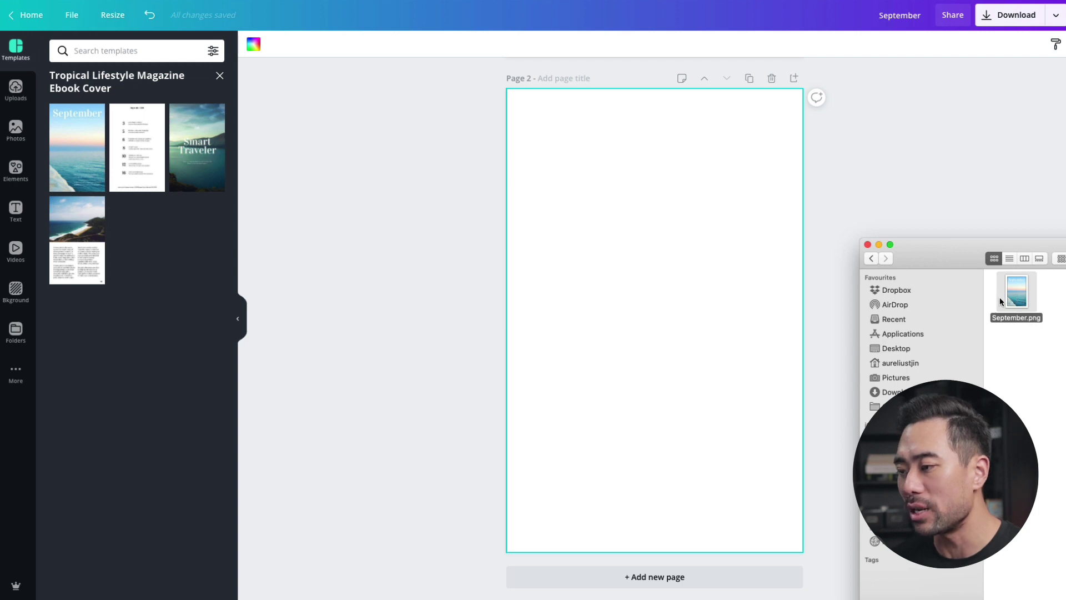
pyautogui.moveTo(1001, 301); pyautogui.dragTo(615, 368)
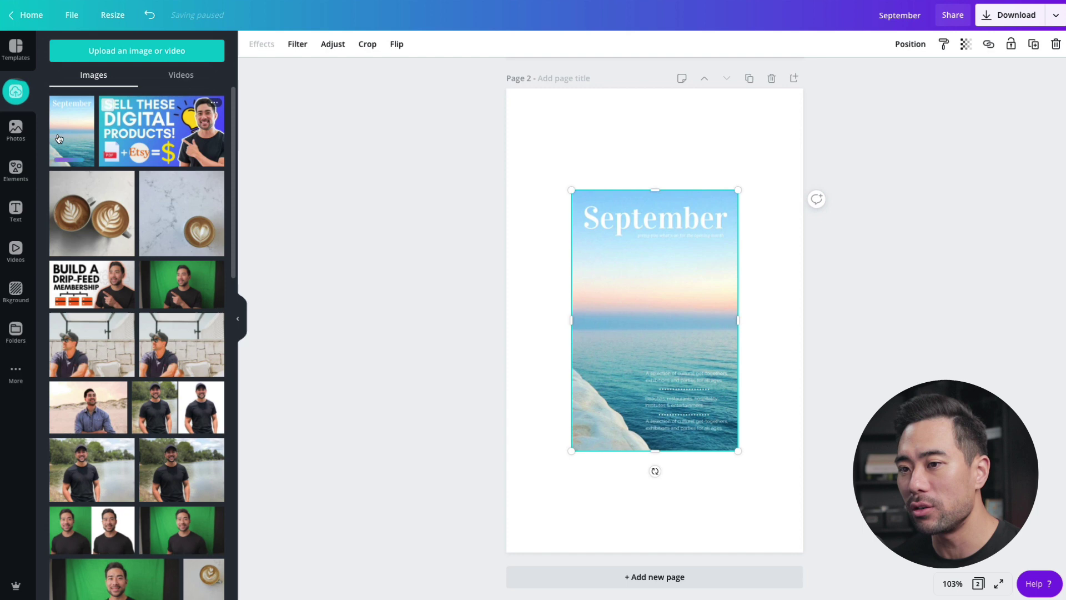
# Move the cover image toward the page centre and enlarge it.
pyautogui.moveTo(701, 361); pyautogui.dragTo(682, 357)
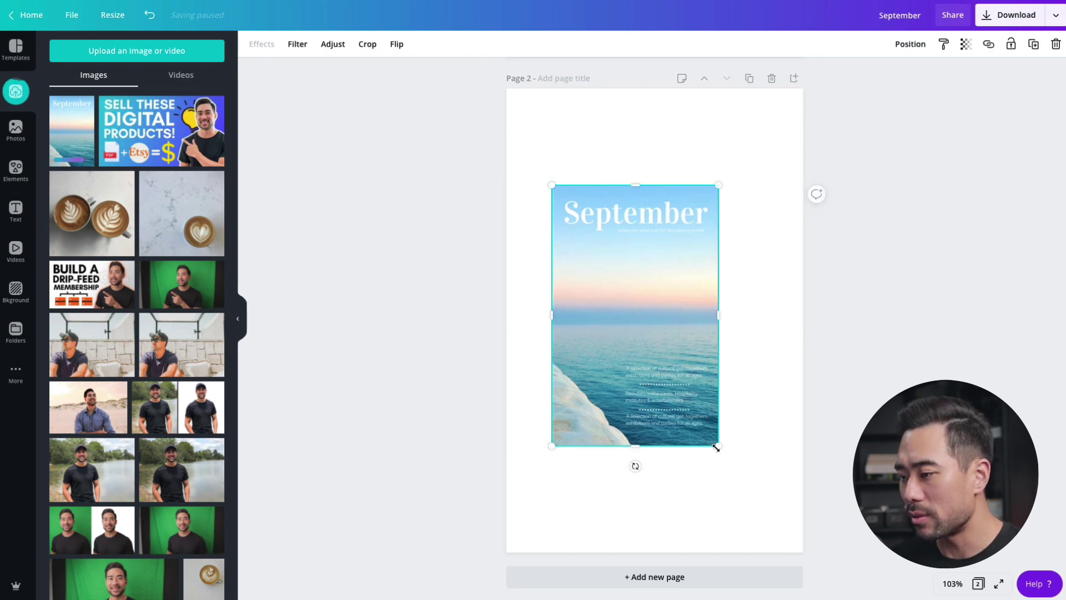
pyautogui.moveTo(716, 447); pyautogui.dragTo(729, 465)
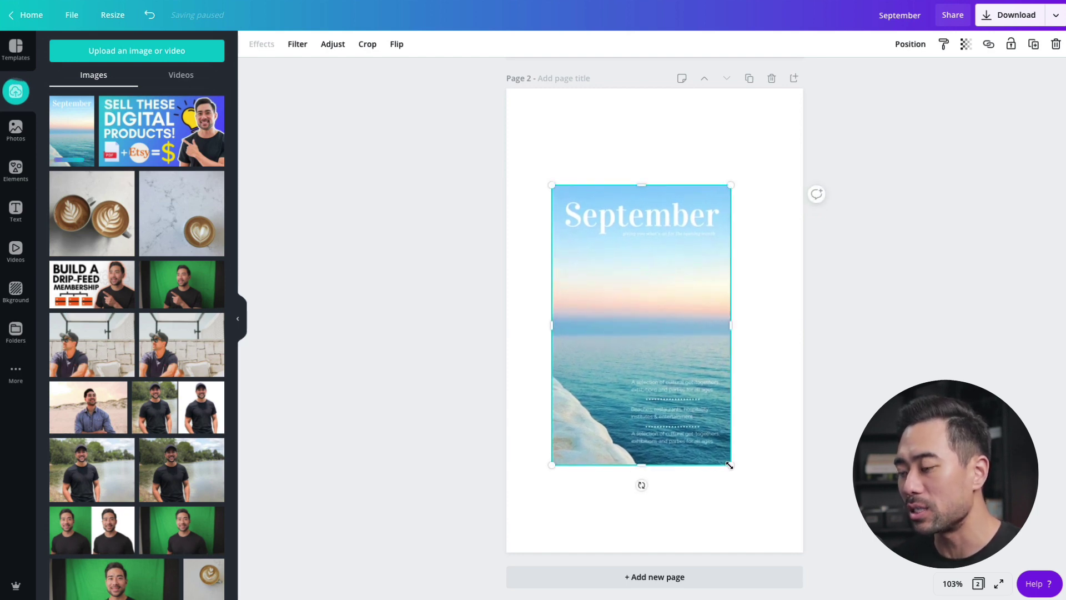
pyautogui.press('Escape')
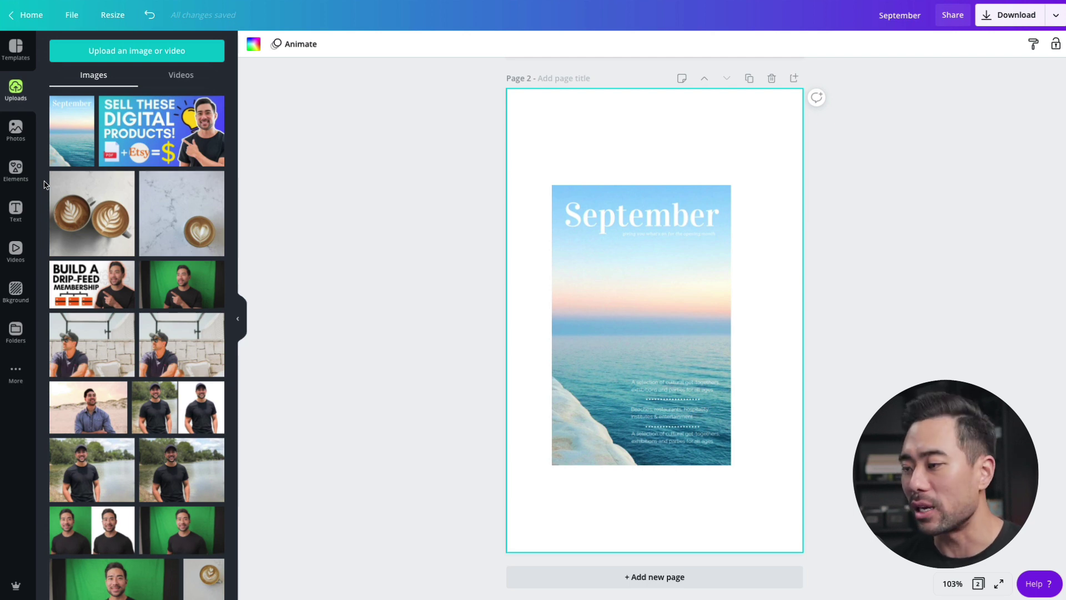
# Add a square shape and stretch it to cover the September image exactly.
pyautogui.click(25, 175)
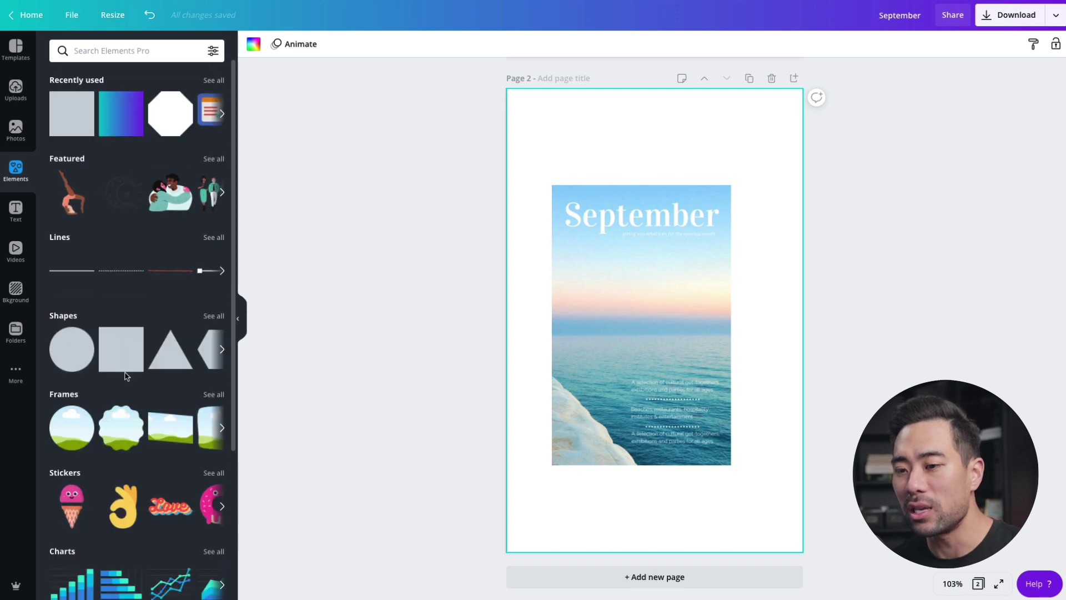
pyautogui.click(121, 355)
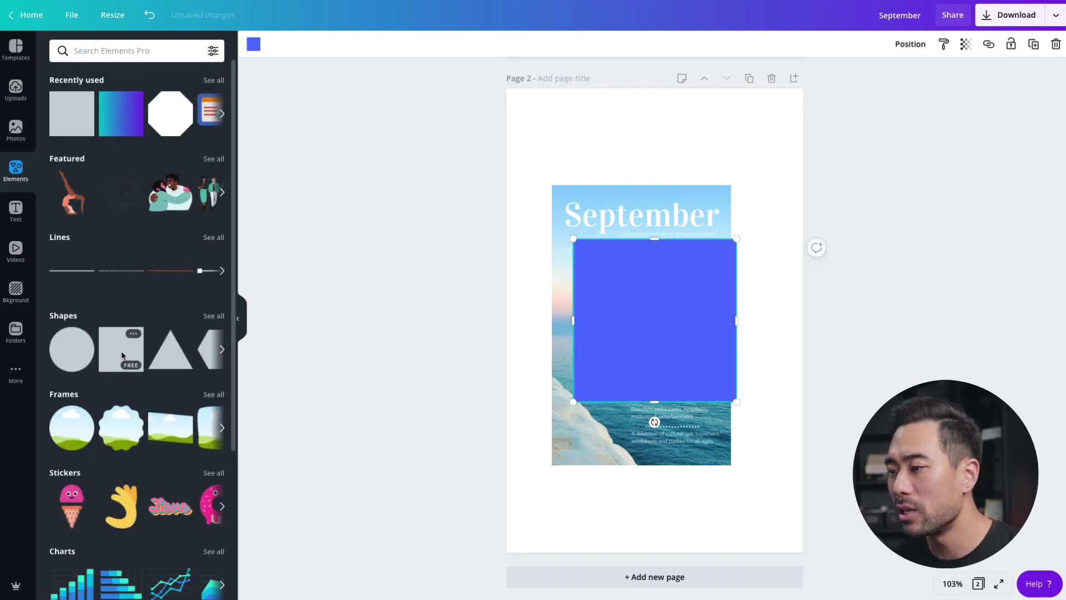
pyautogui.moveTo(700, 264); pyautogui.dragTo(681, 209)
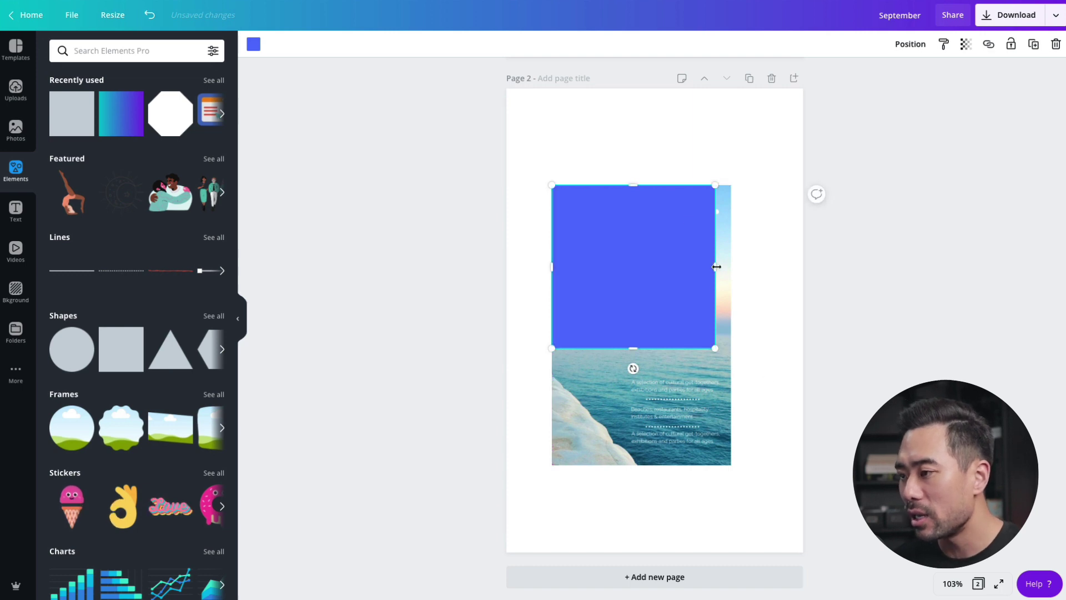
pyautogui.moveTo(715, 267); pyautogui.dragTo(731, 267)
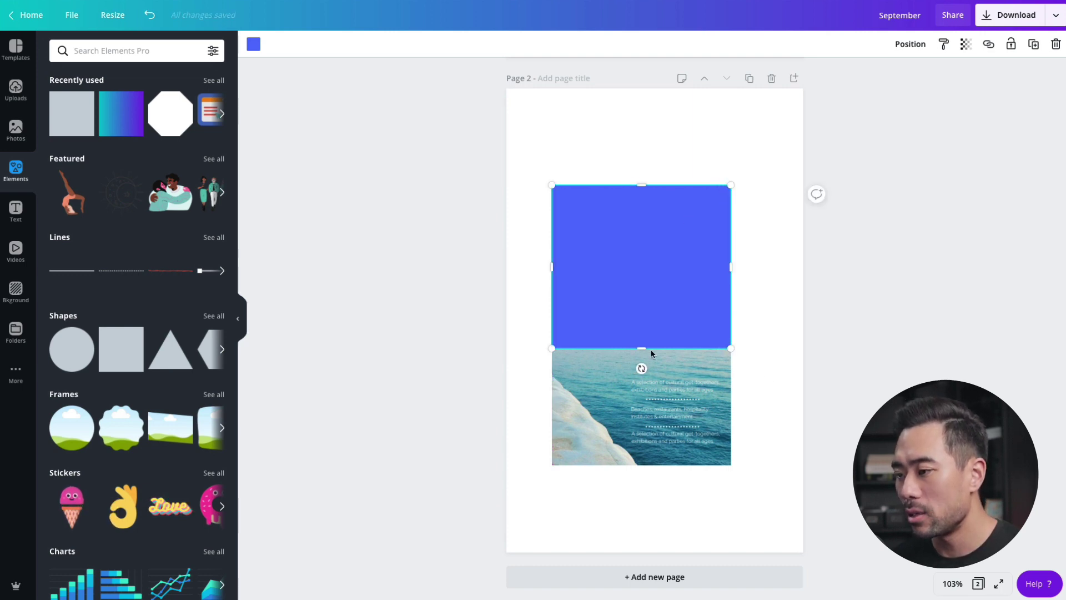
pyautogui.moveTo(641, 349); pyautogui.dragTo(642, 465)
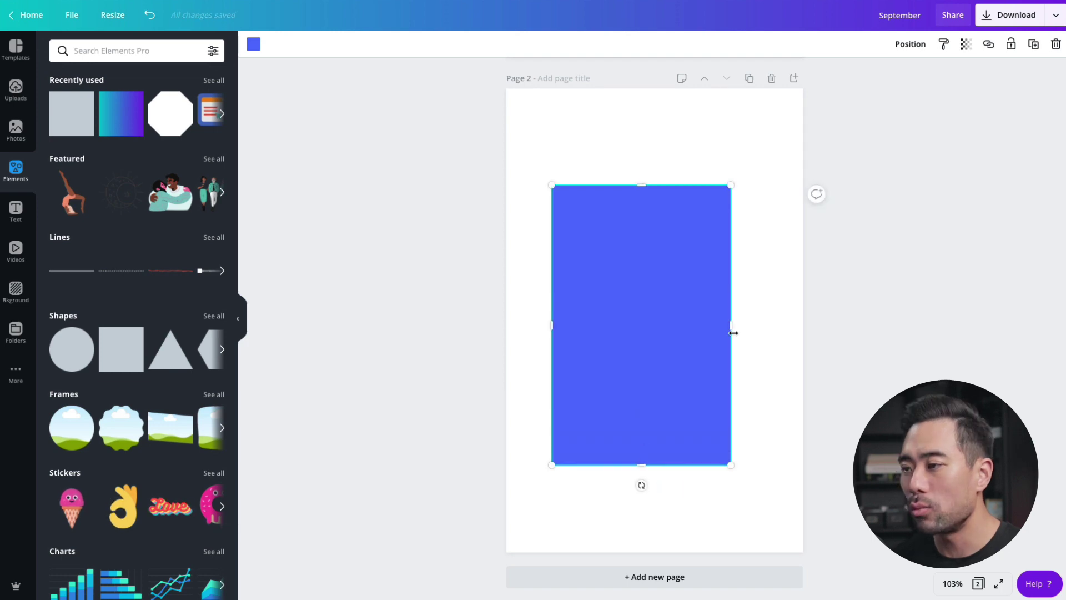
# Fill the rectangle light gray and send it behind the September cover image.
pyautogui.click(255, 46)
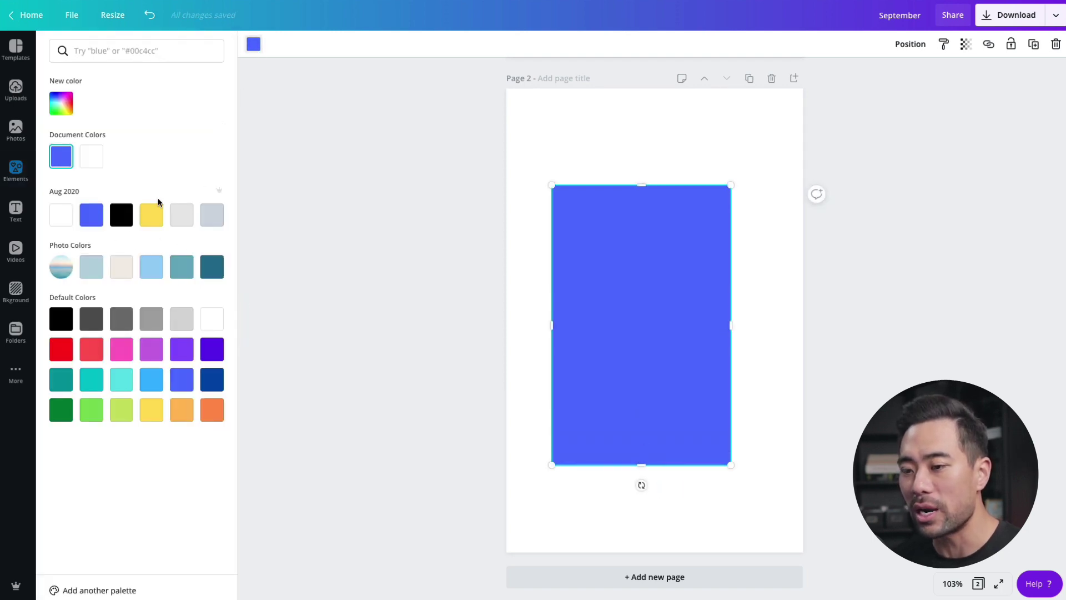
pyautogui.click(185, 326)
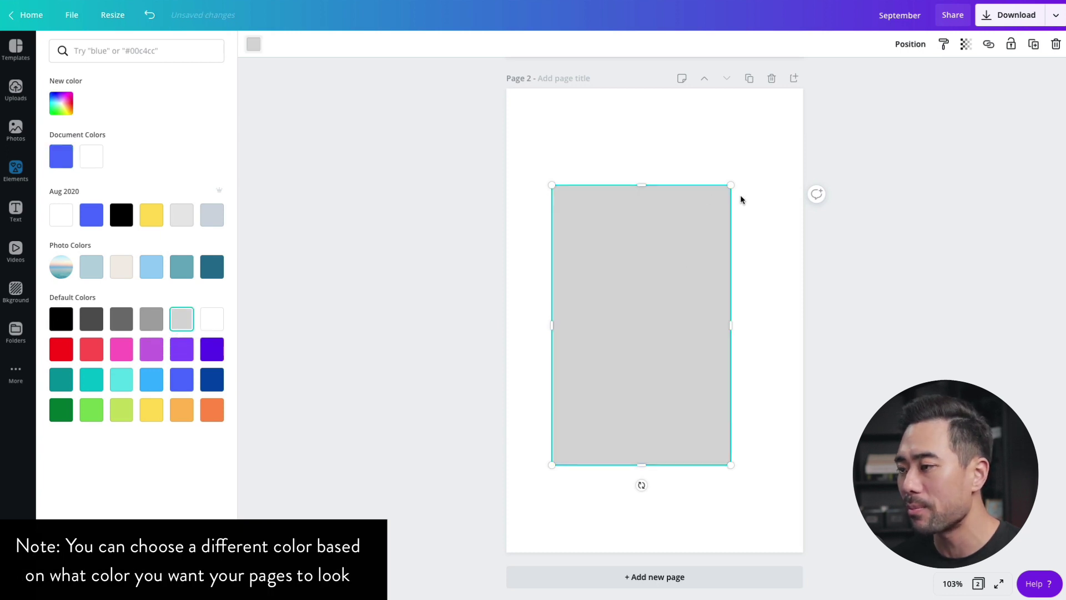
pyautogui.click(919, 49)
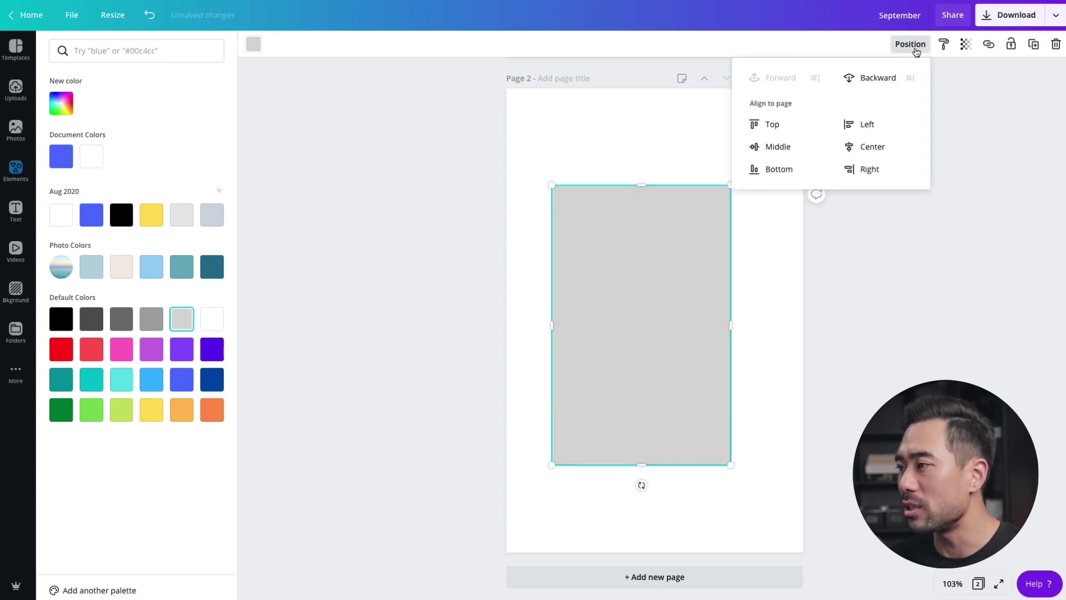
pyautogui.click(863, 81)
pyautogui.click(744, 280)
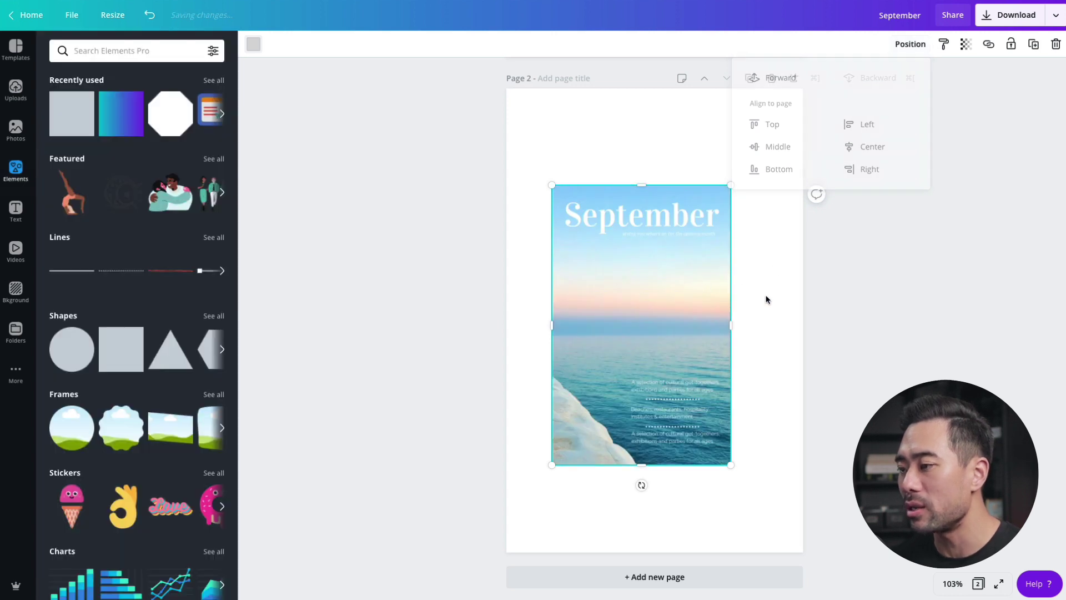
pyautogui.click(750, 334)
pyautogui.click(670, 260)
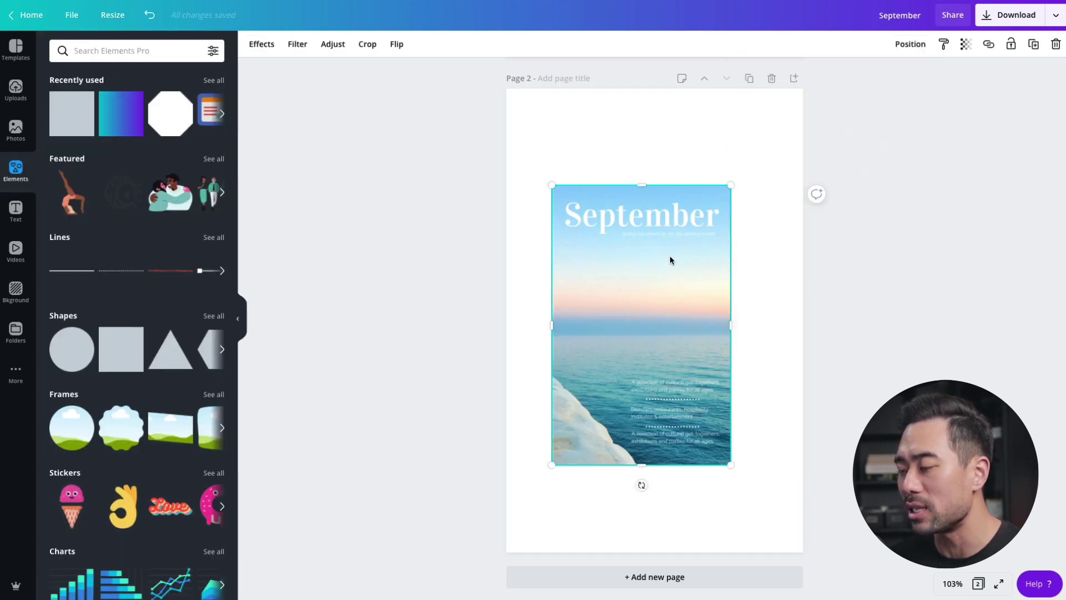
# Shift the cover image down-left and the gray rectangle up-right behind it.
pyautogui.moveTo(670, 259); pyautogui.dragTo(662, 286)
pyautogui.moveTo(681, 199); pyautogui.dragTo(702, 177)
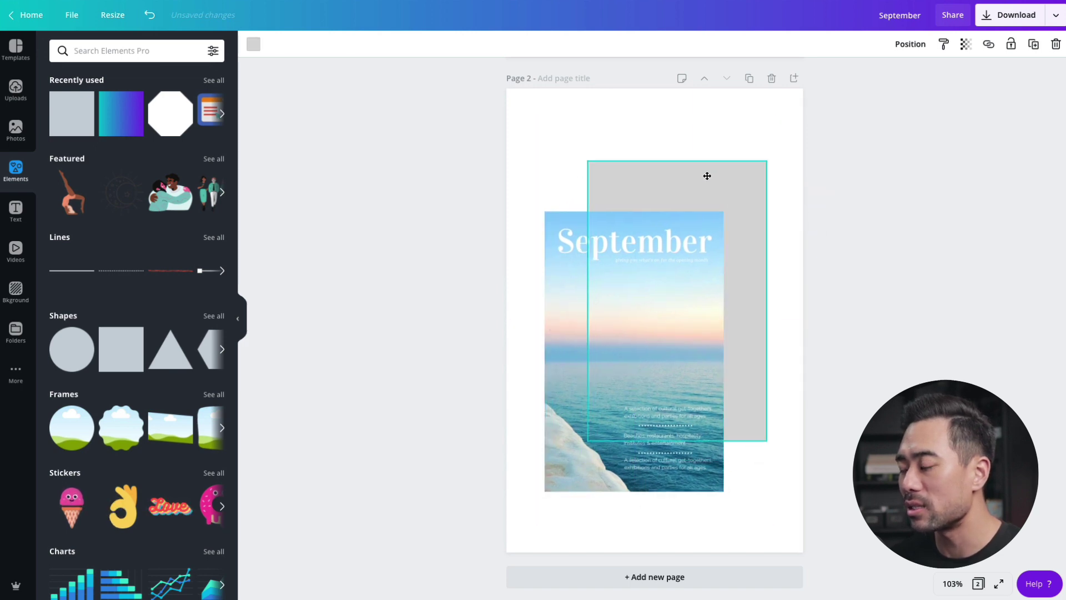
pyautogui.click(672, 481)
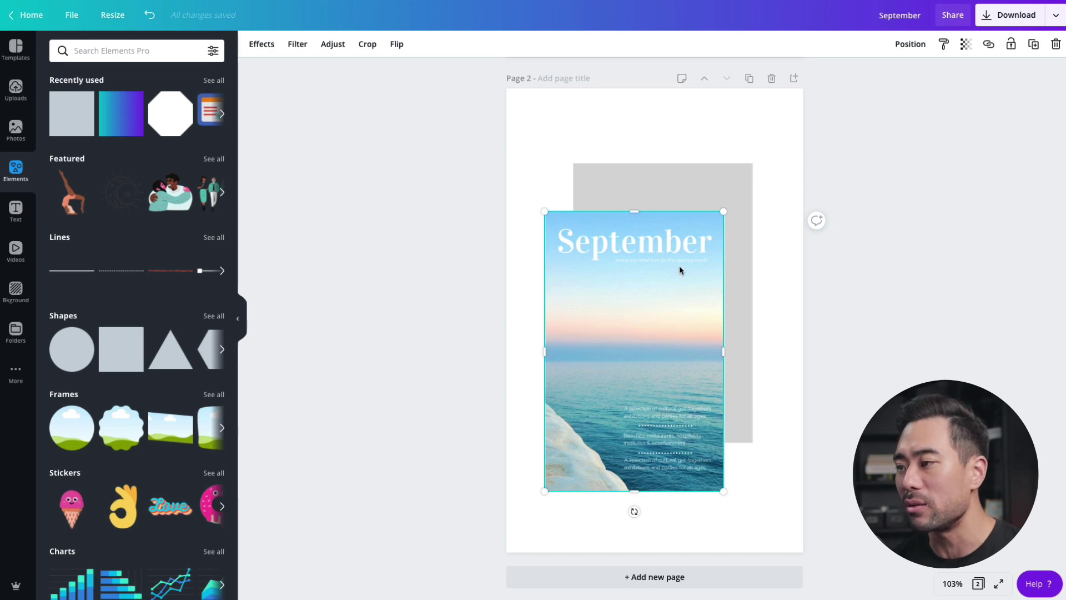
# Duplicate the gray rectangle and move the copy left toward the page centre.
pyautogui.click(661, 195)
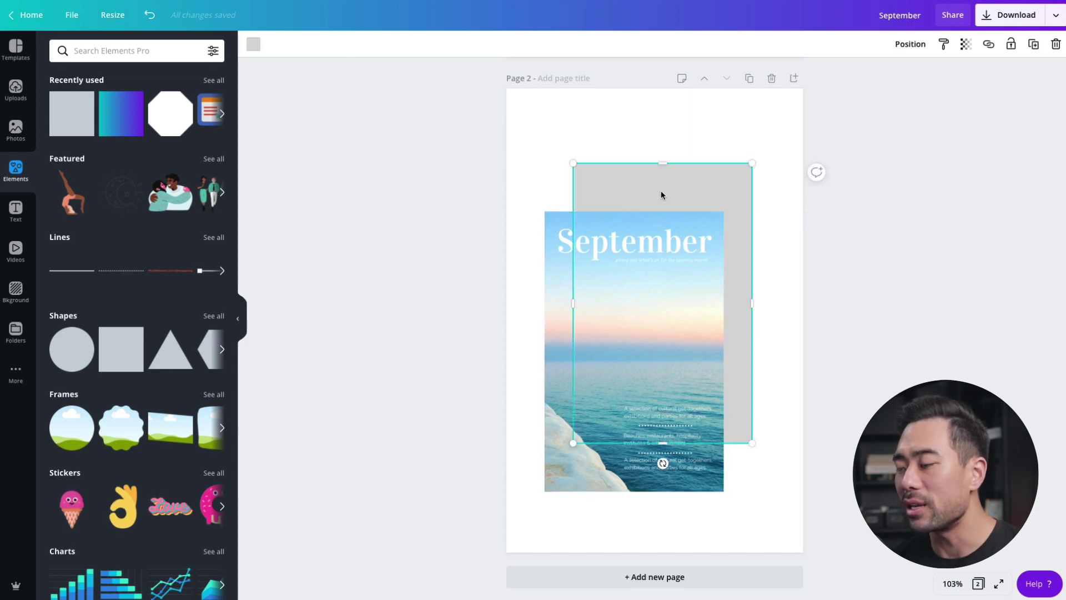
pyautogui.click(1033, 44)
pyautogui.moveTo(621, 250); pyautogui.dragTo(675, 223)
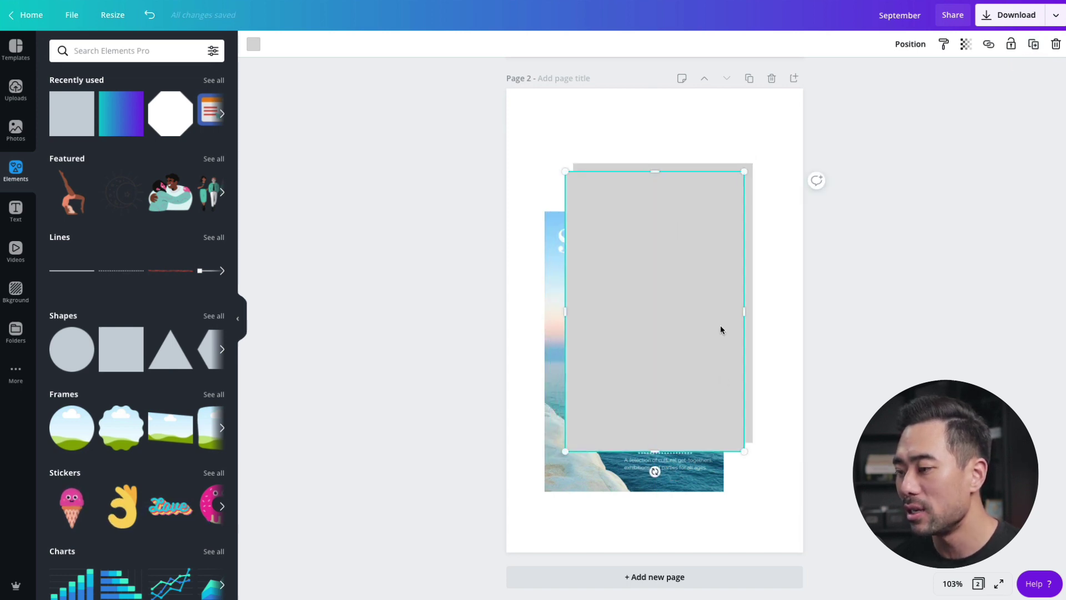
pyautogui.click(694, 475)
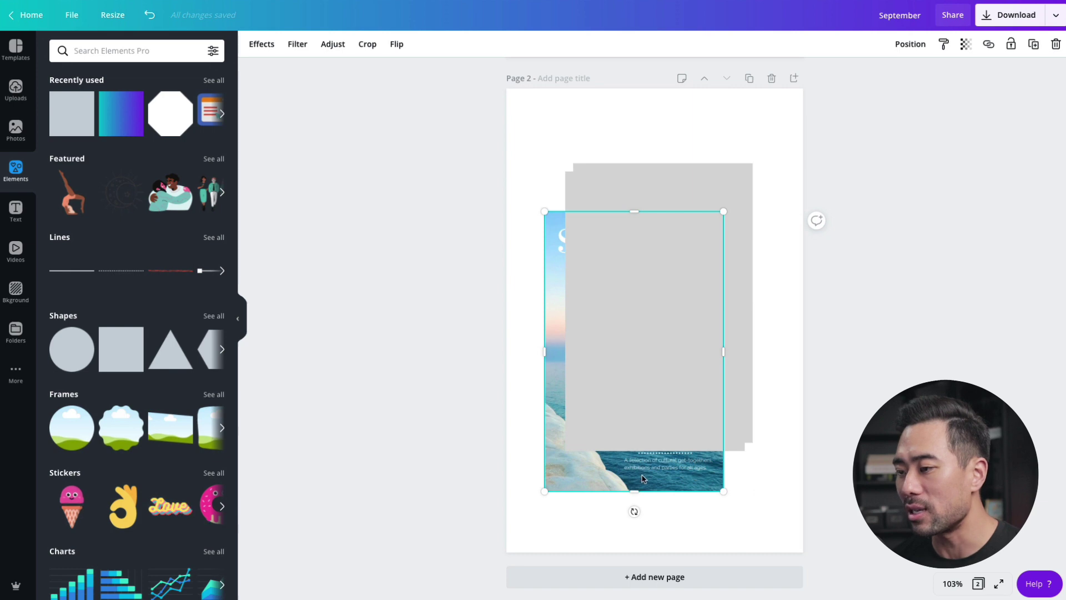
# Bring the September cover in front of both gray layers and move it slightly up.
pyautogui.click(910, 44)
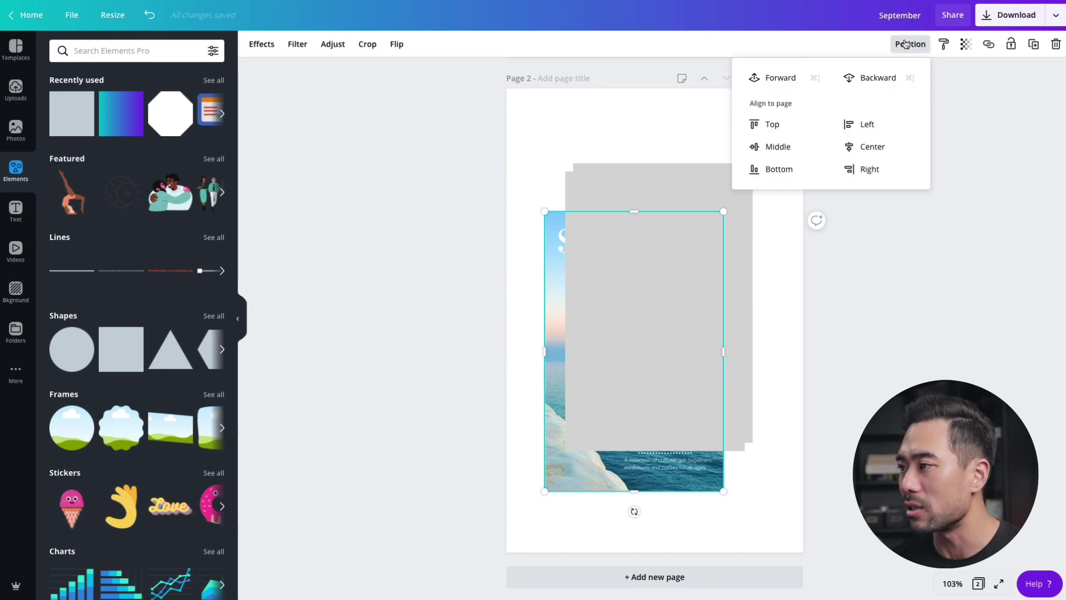
pyautogui.click(779, 80)
pyautogui.moveTo(665, 348); pyautogui.dragTo(678, 311)
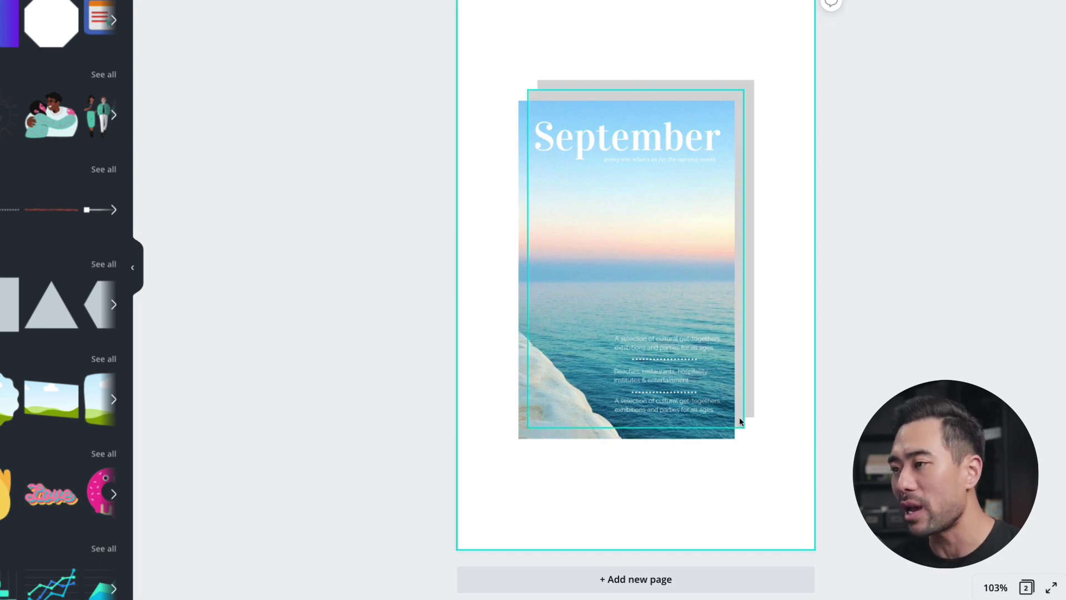
pyautogui.click(673, 166)
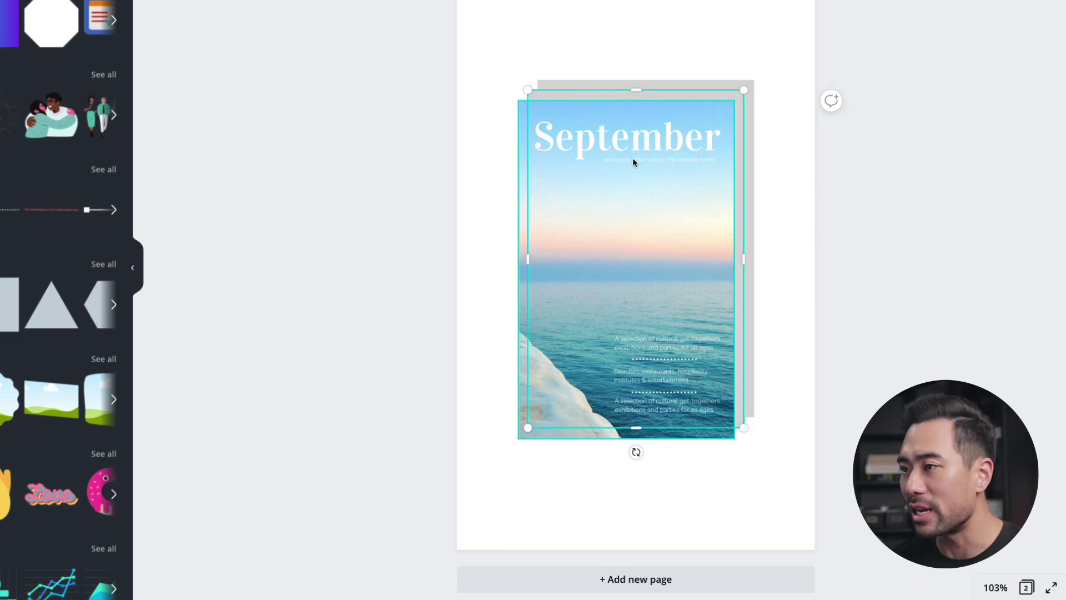
# Nudge the middle gray layer right and up, then centre the cover photo horizontally.
pyautogui.keyDown('ctrl'); pyautogui.click(660, 268); pyautogui.keyUp('ctrl')
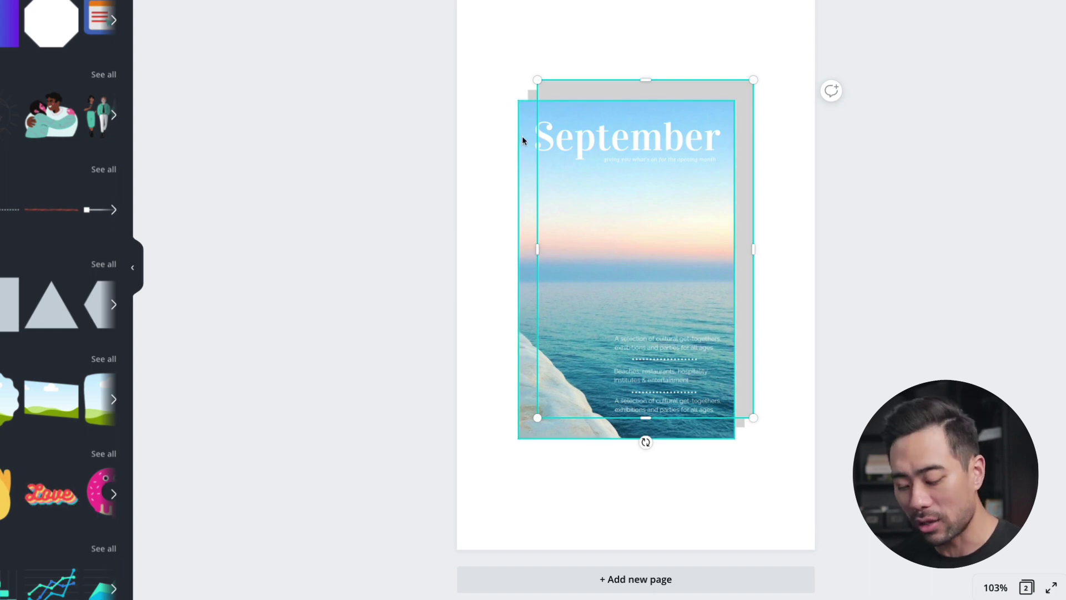
pyautogui.keyDown('ctrl'); pyautogui.click(564, 152); pyautogui.keyUp('ctrl')
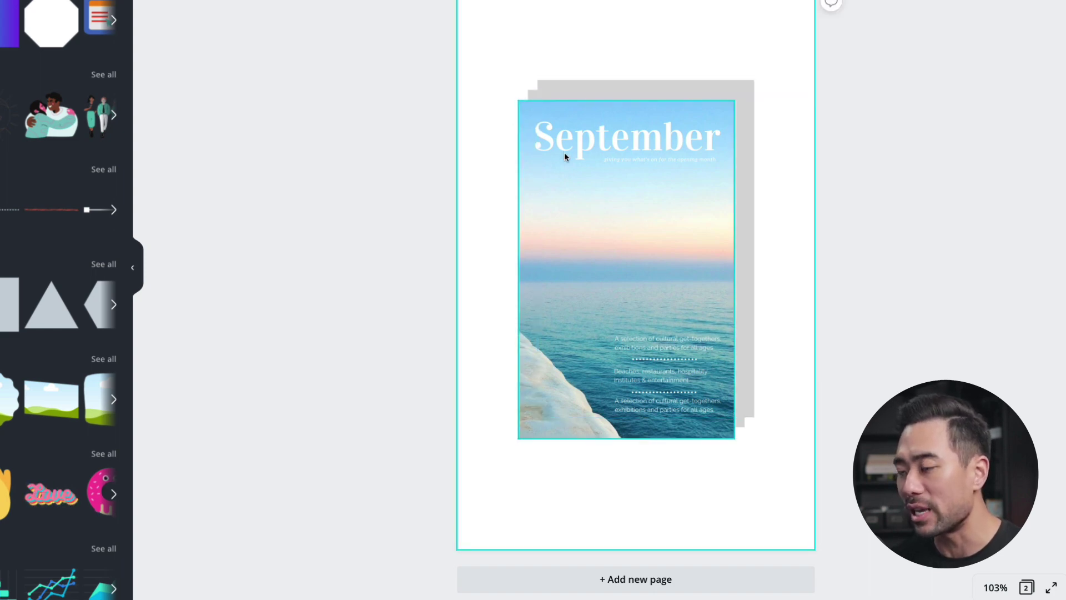
pyautogui.keyDown('ctrl'); pyautogui.click(564, 153); pyautogui.keyUp('ctrl')
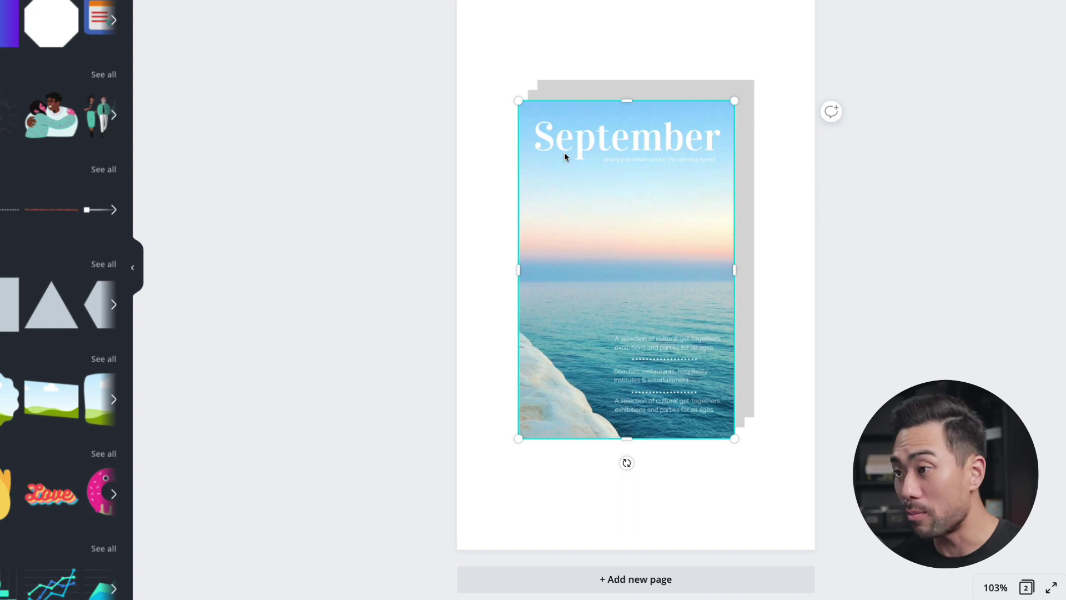
pyautogui.keyDown('ctrl'); pyautogui.click(564, 152); pyautogui.keyUp('ctrl')
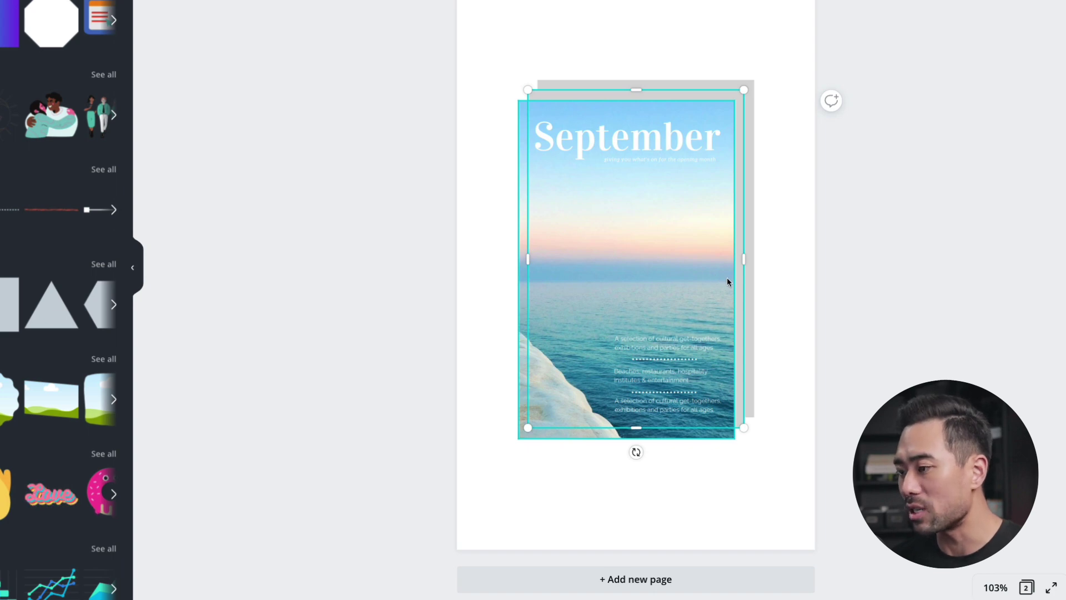
pyautogui.press('Right')
pyautogui.press('Right')
pyautogui.press('Right')
pyautogui.press('Right')
pyautogui.press('Right')
pyautogui.press('Right')
pyautogui.press('Right')
pyautogui.press('Right')
pyautogui.press('Right')
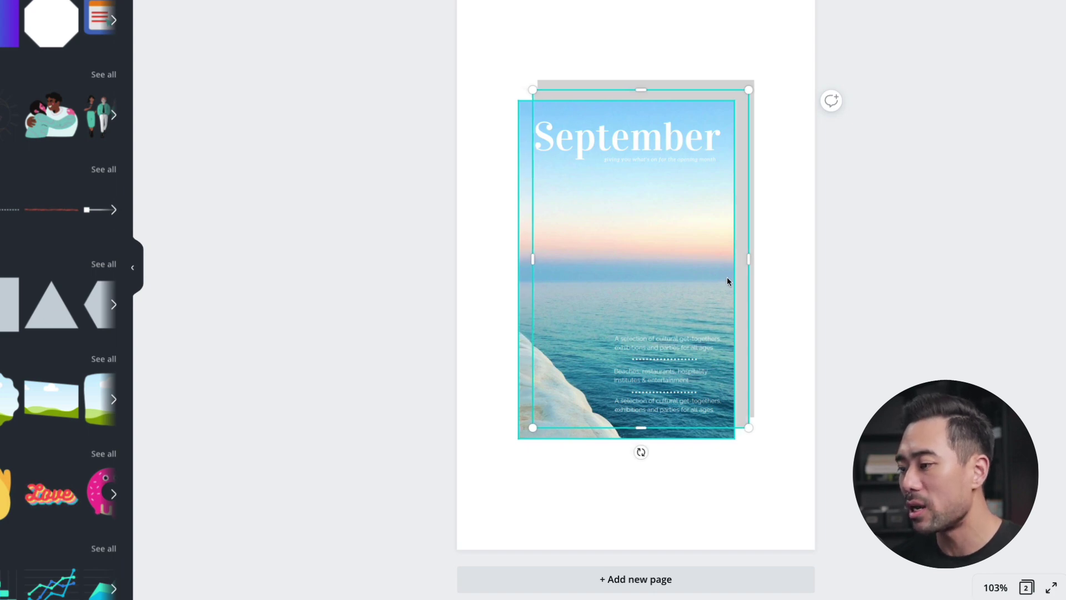
pyautogui.press('Up')
pyautogui.press('Up')
pyautogui.press('Up')
pyautogui.press('Up')
pyautogui.press('Up')
pyautogui.press('Up')
pyautogui.press('Up')
pyautogui.press('Up')
pyautogui.press('Up')
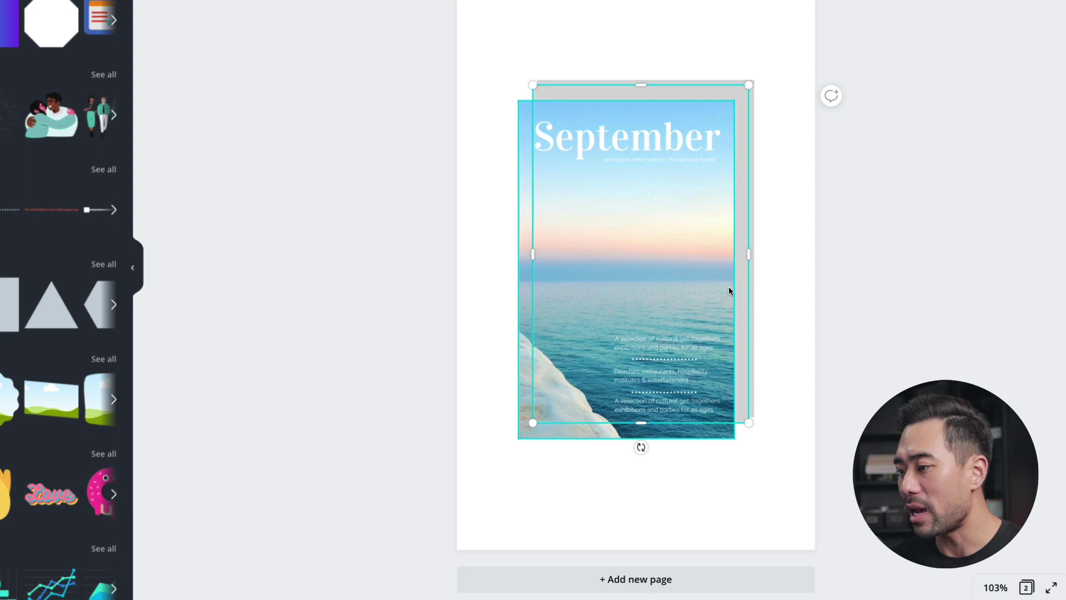
pyautogui.click(759, 402)
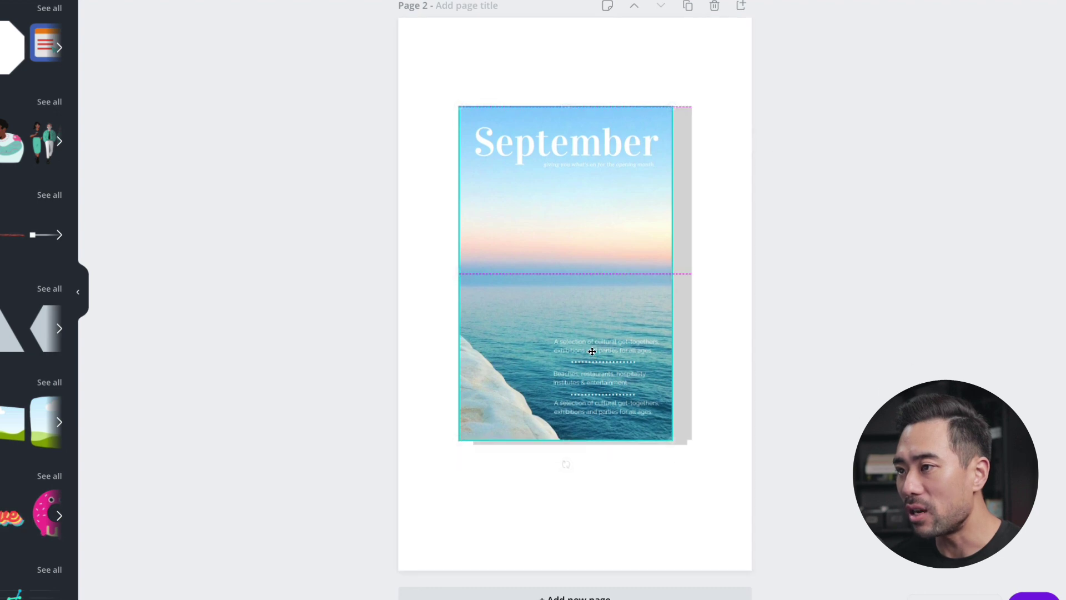
pyautogui.moveTo(592, 363); pyautogui.dragTo(598, 364)
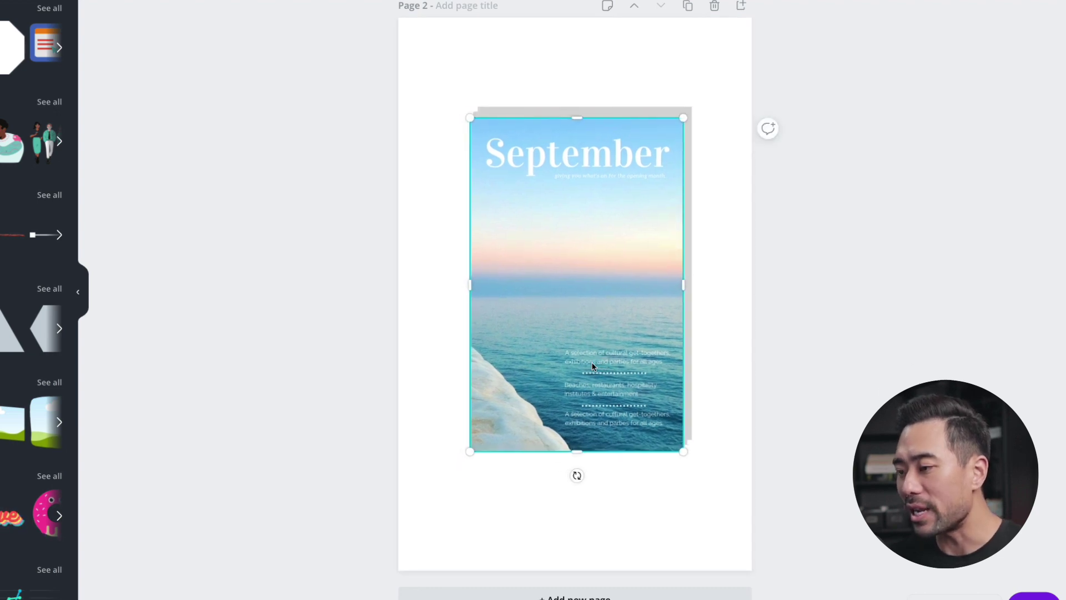
pyautogui.click(725, 378)
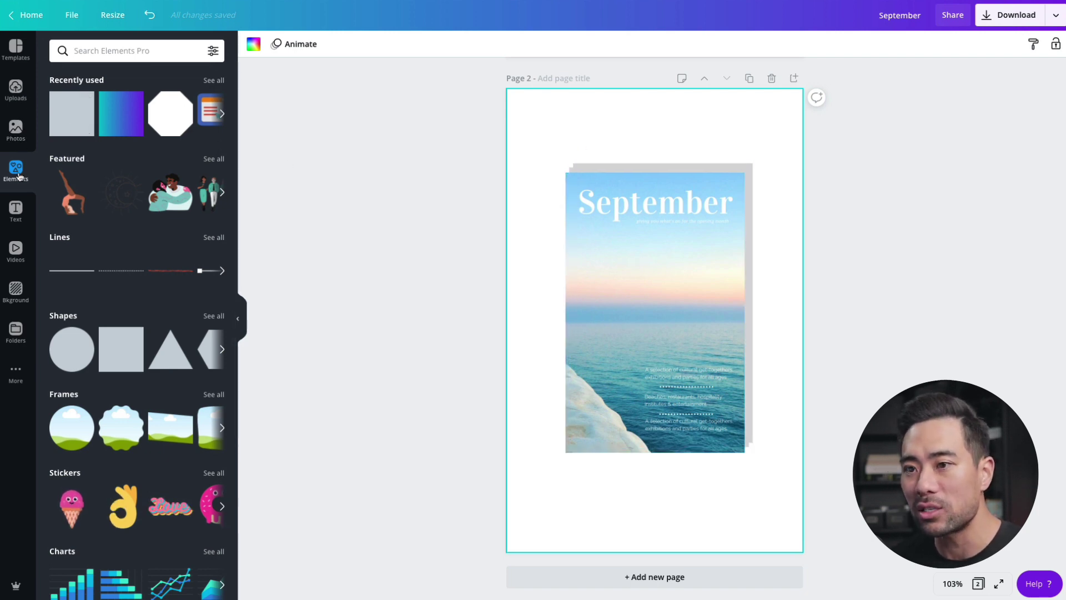
# Search 'octagon' and place an octagon over the cover's top-left corner.
pyautogui.click(141, 53)
pyautogui.write('octagon')
pyautogui.press('Return')
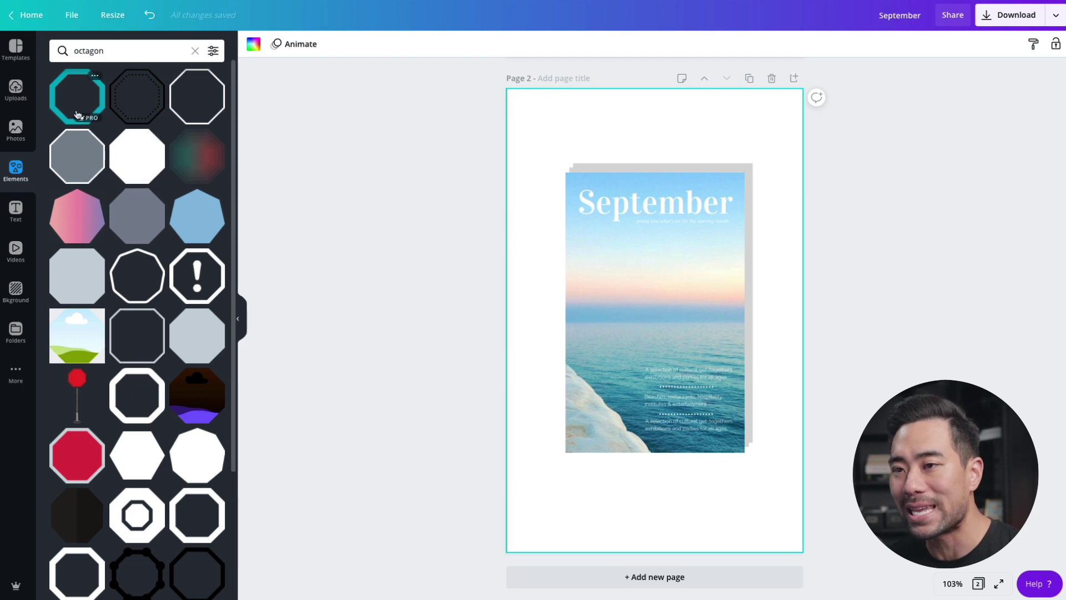
pyautogui.click(138, 155)
pyautogui.moveTo(672, 306); pyautogui.dragTo(617, 210)
# Fill the octagon black.
pyautogui.click(254, 45)
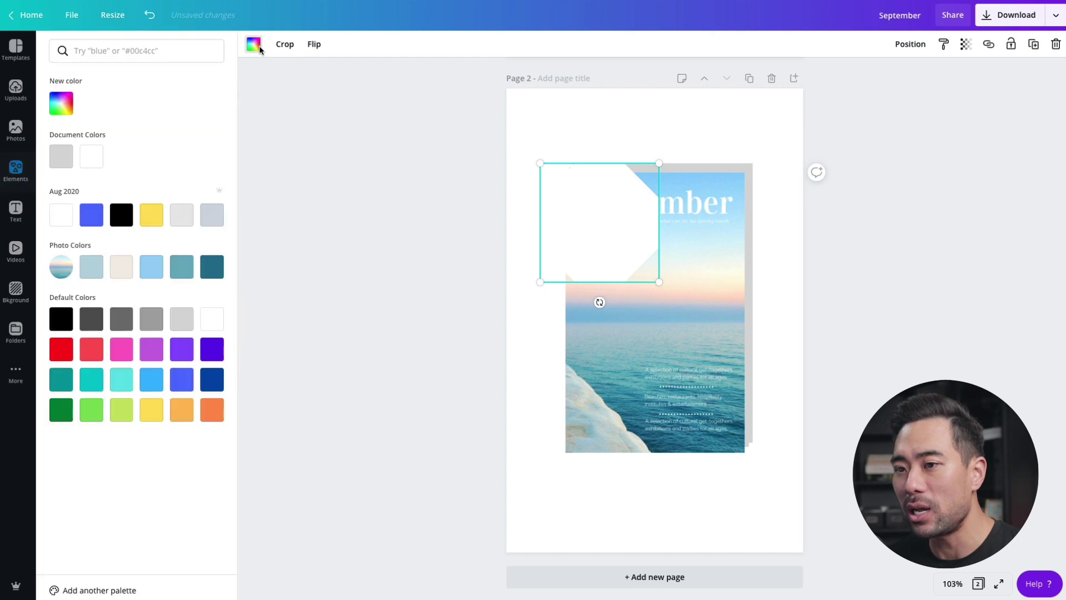
pyautogui.click(121, 215)
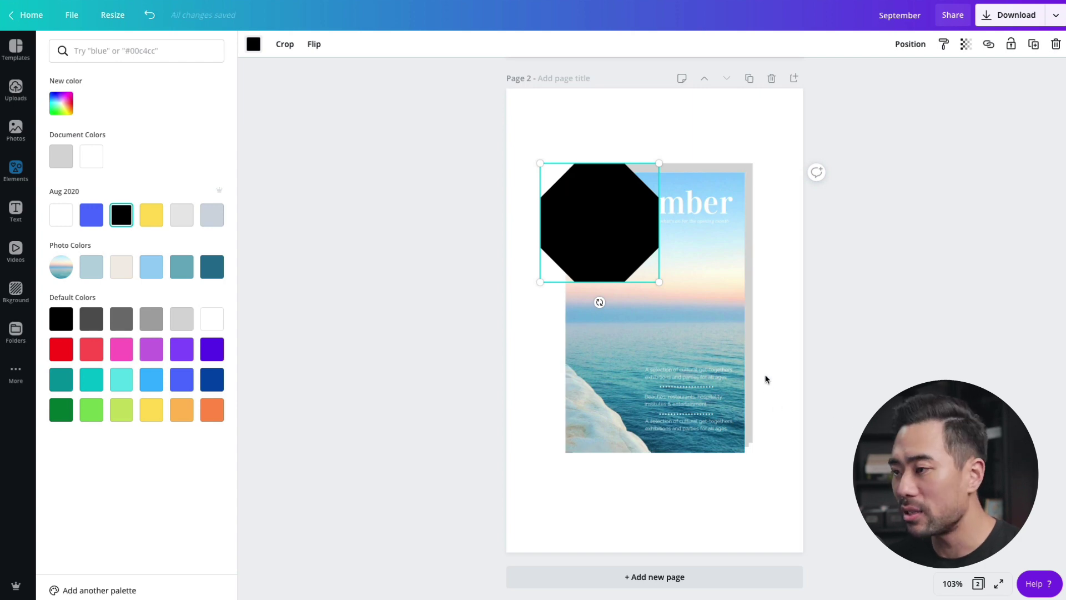
pyautogui.scroll(-5, 764, 376)
pyautogui.scroll(5, 765, 377)
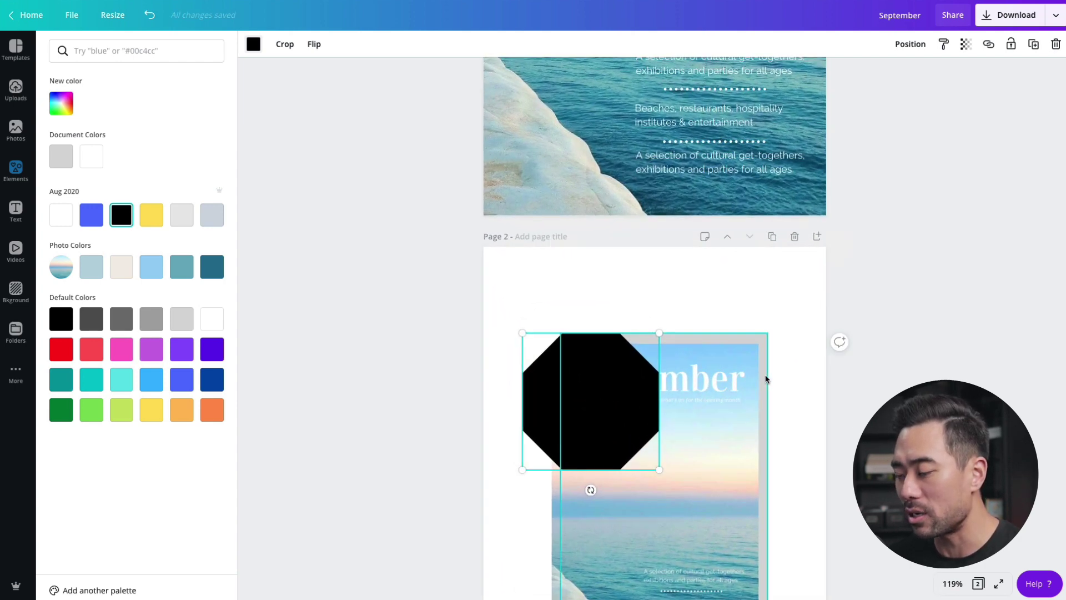
pyautogui.scroll(2, 765, 379)
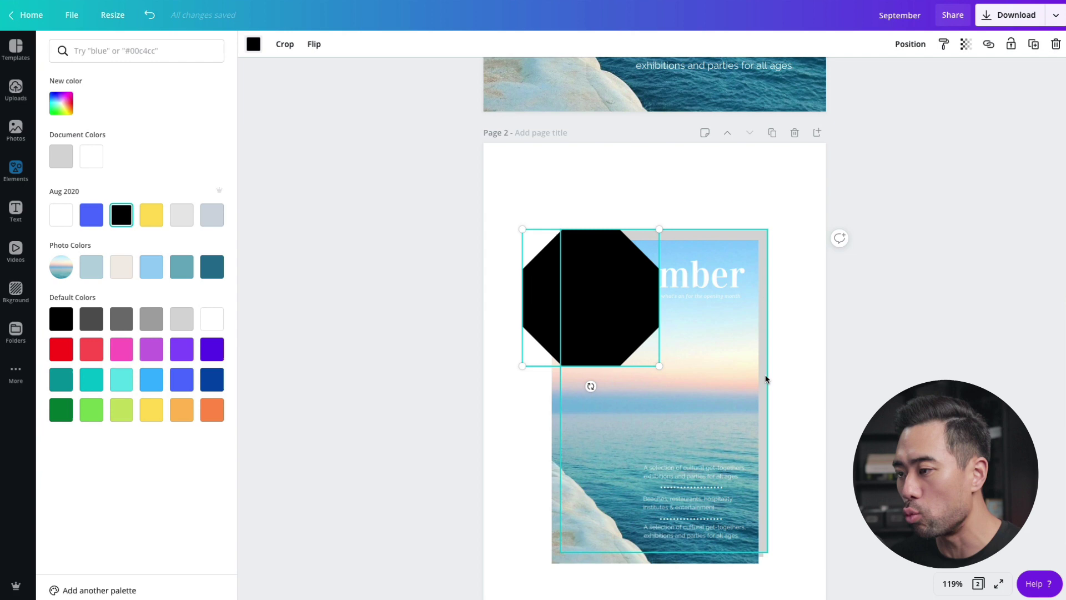
pyautogui.scroll(5, 766, 376)
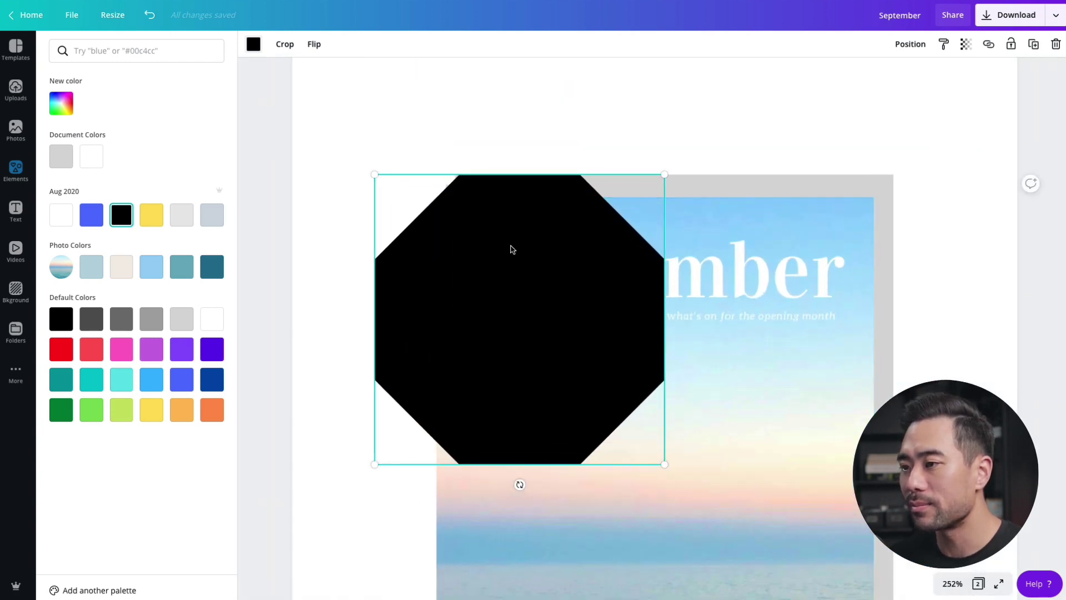
# Drag the black octagon onto the cover corner and nudge it left, down and up.
pyautogui.moveTo(509, 248); pyautogui.dragTo(500, 185)
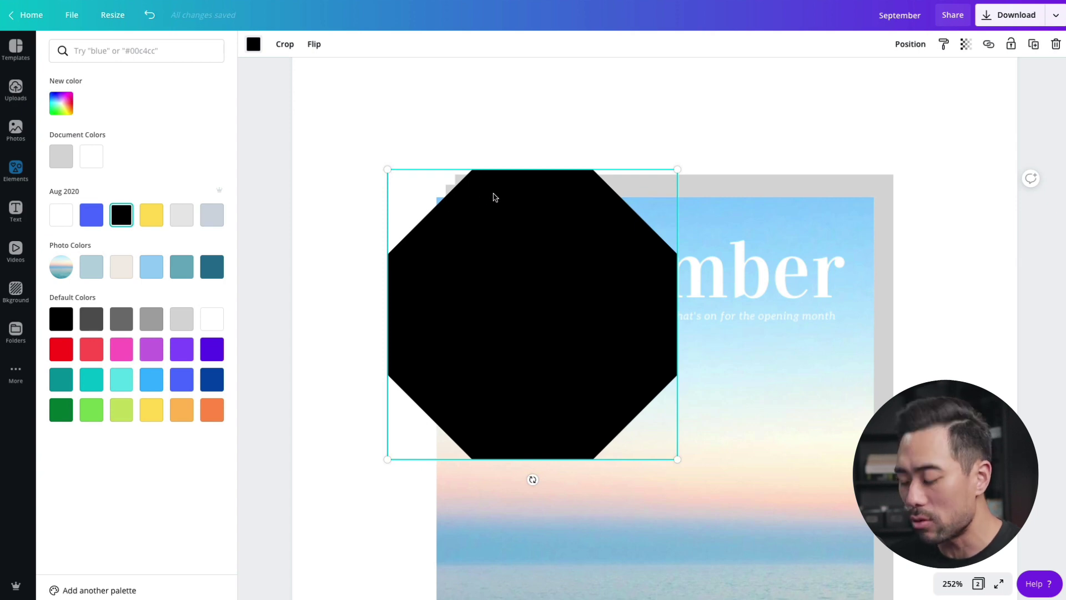
pyautogui.press('Left')
pyautogui.press('Left')
pyautogui.press('Left')
pyautogui.press('Left')
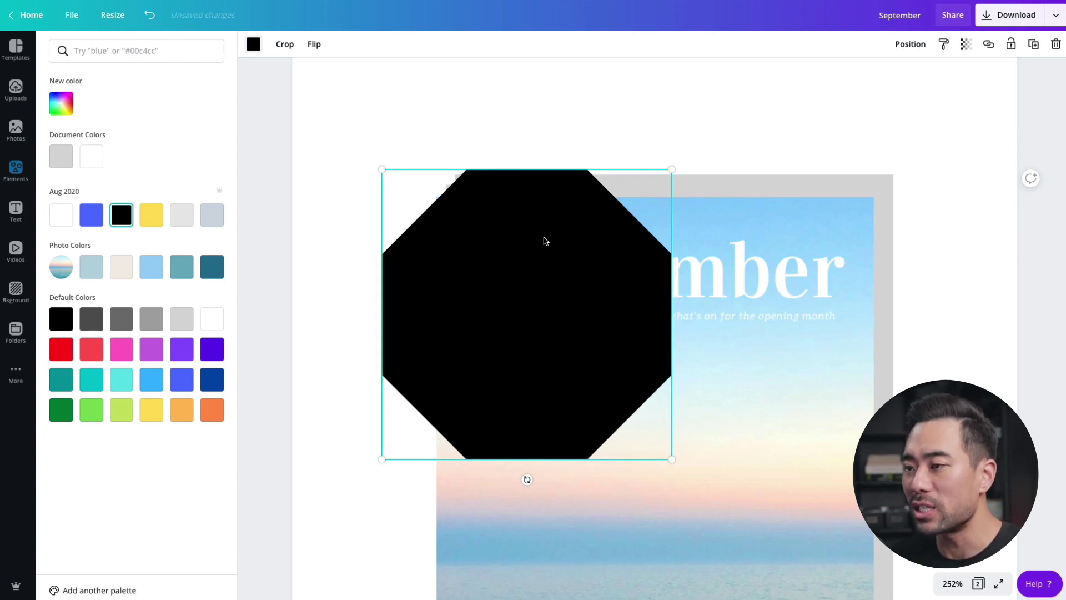
pyautogui.press('Left')
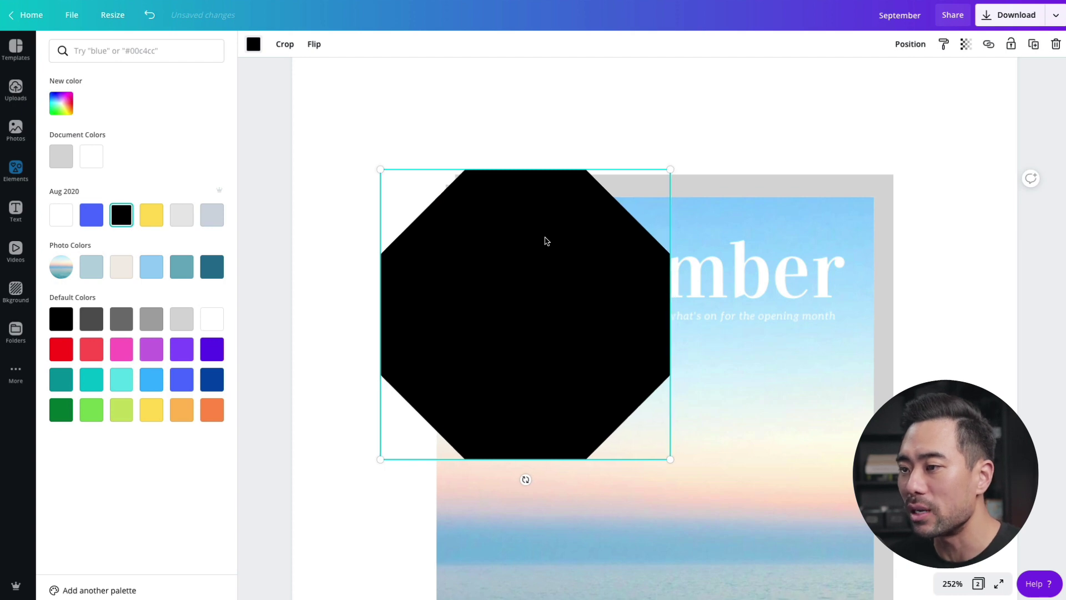
pyautogui.press('Right')
pyautogui.press('Right')
pyautogui.press('Left')
pyautogui.press('Left')
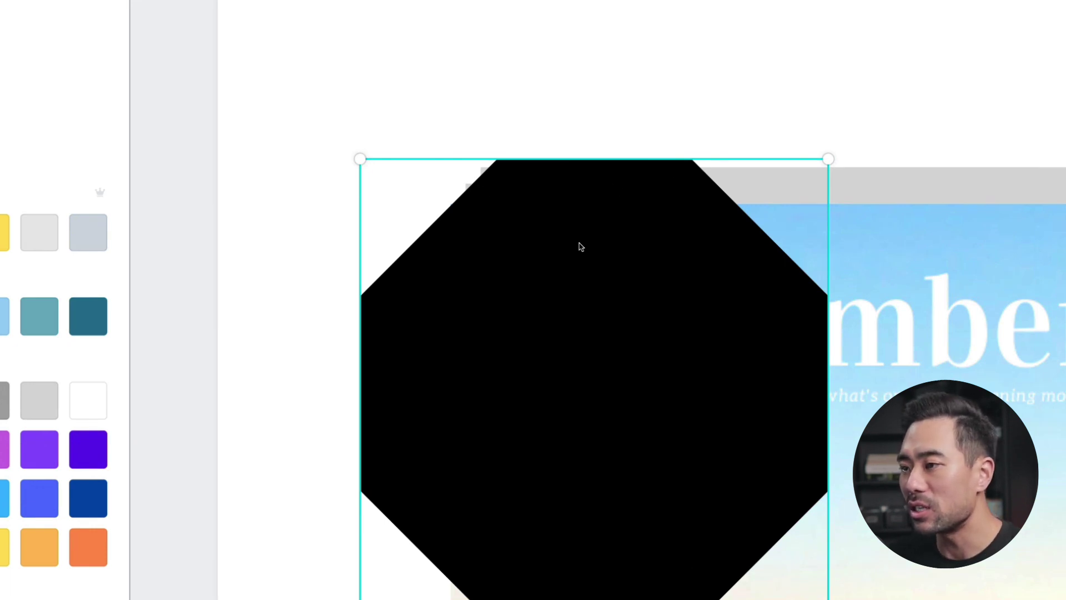
pyautogui.press('Down')
pyautogui.press('Down')
pyautogui.press('Down')
pyautogui.press('Down')
pyautogui.press('Down')
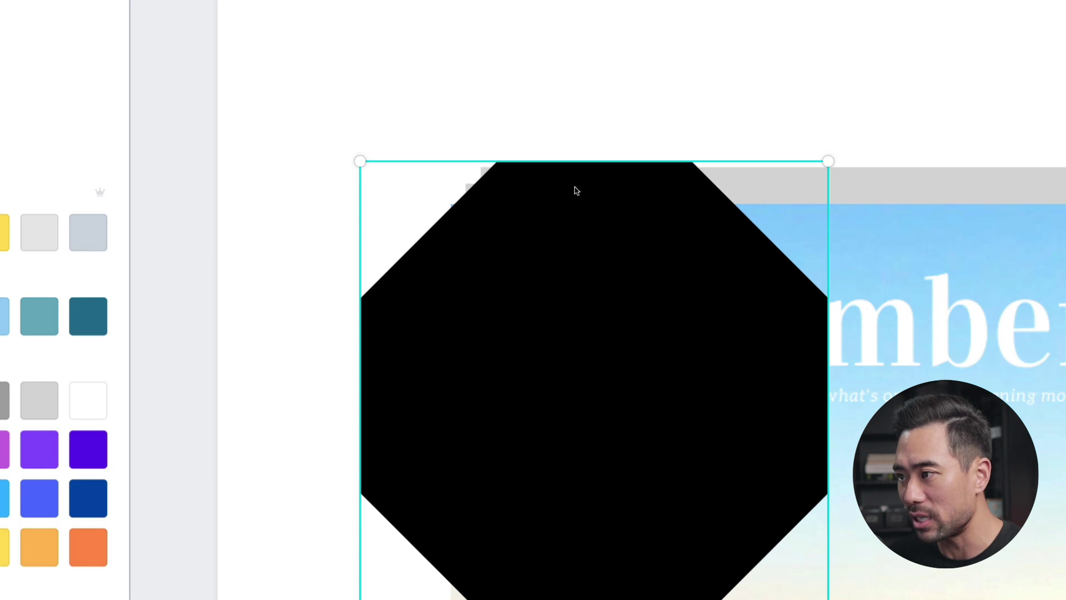
pyautogui.press('Up')
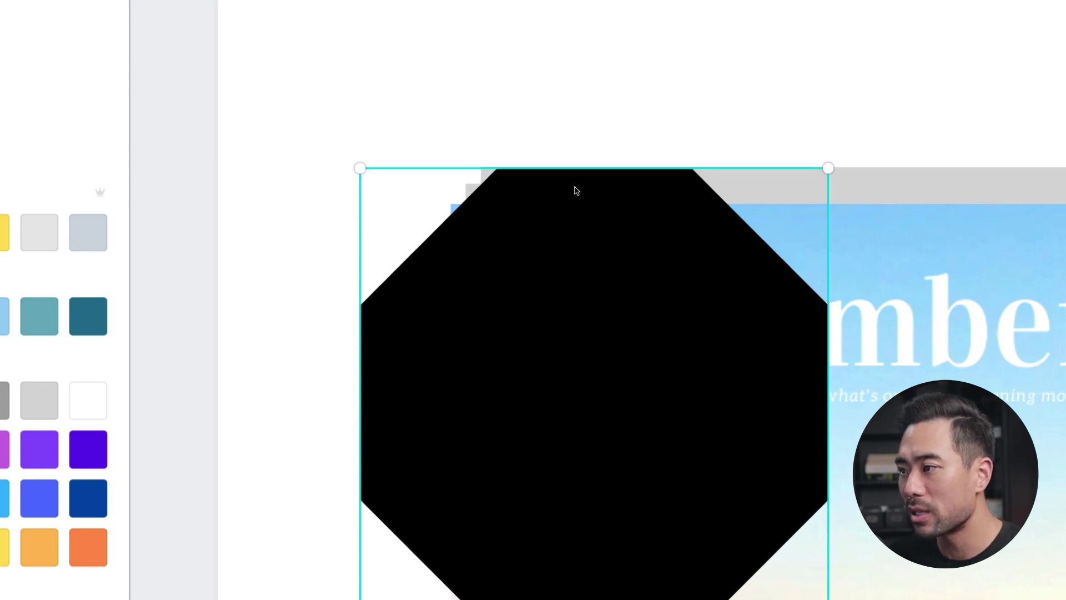
# Fine-tune the octagon's horizontal position with small left and right nudges.
pyautogui.press('Escape')
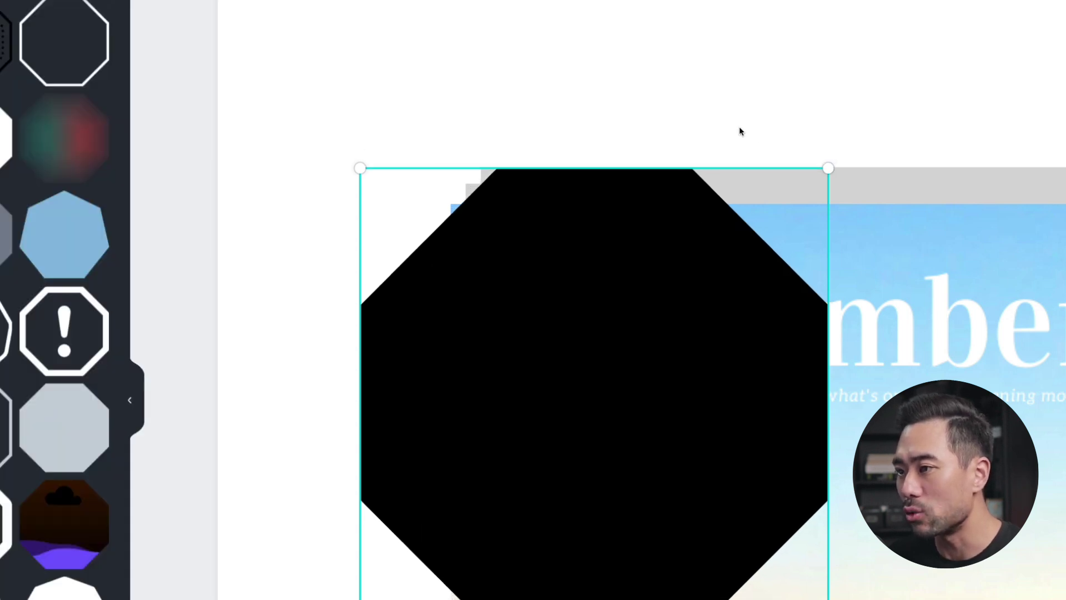
pyautogui.press('Right')
pyautogui.press('Right')
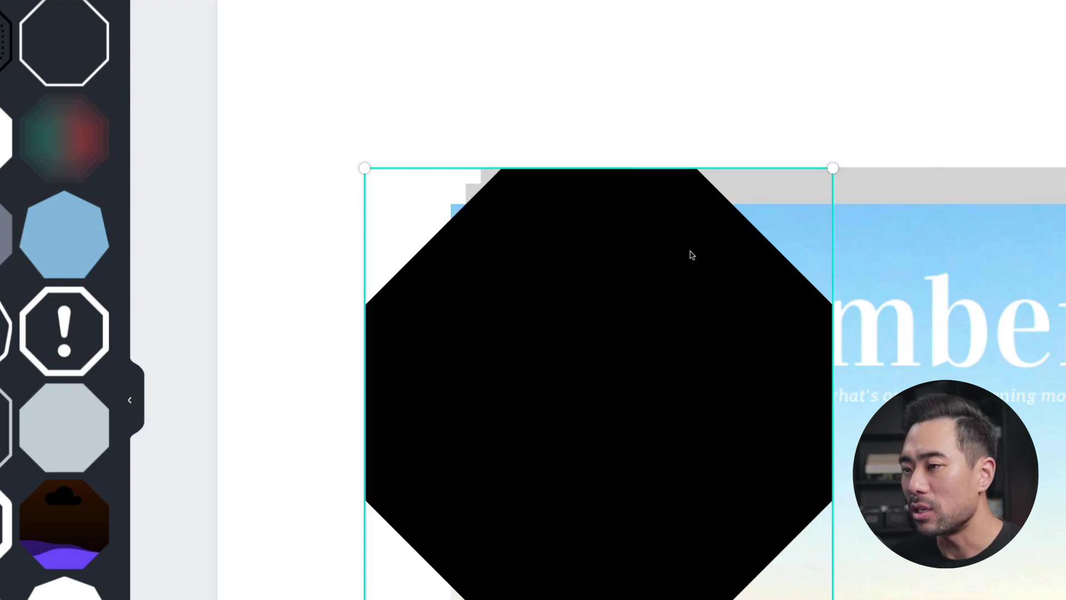
pyautogui.press('Left')
pyautogui.press('Left')
pyautogui.press('Left')
pyautogui.press('Left')
pyautogui.press('Left')
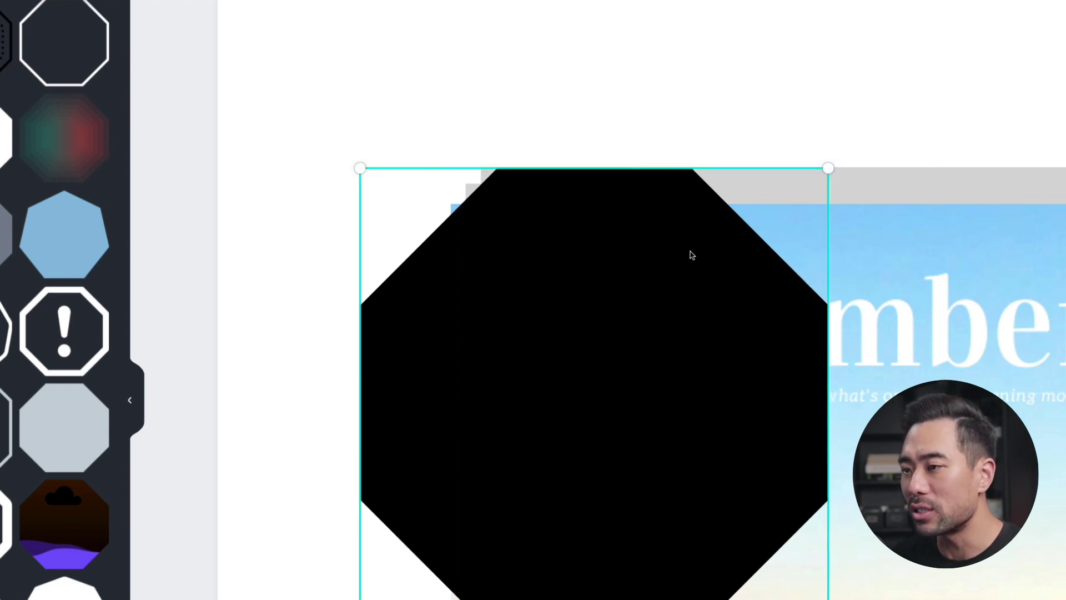
pyautogui.hotkey('ctrl', 'z')
pyautogui.press('Left')
pyautogui.press('Left')
pyautogui.press('Left')
pyautogui.press('Left')
pyautogui.press('Left')
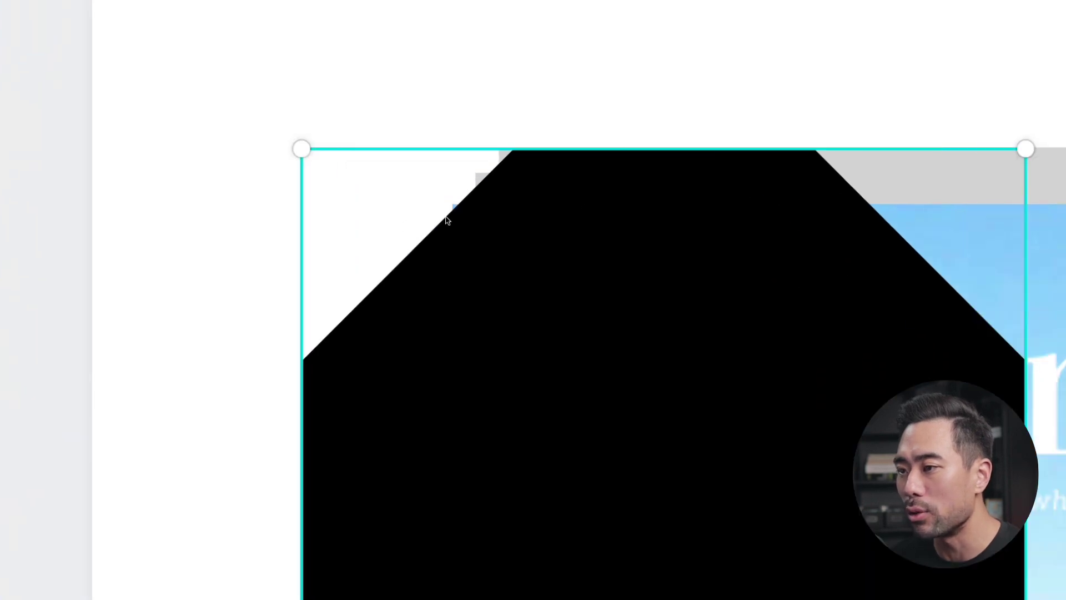
pyautogui.press('Left')
pyautogui.press('Left')
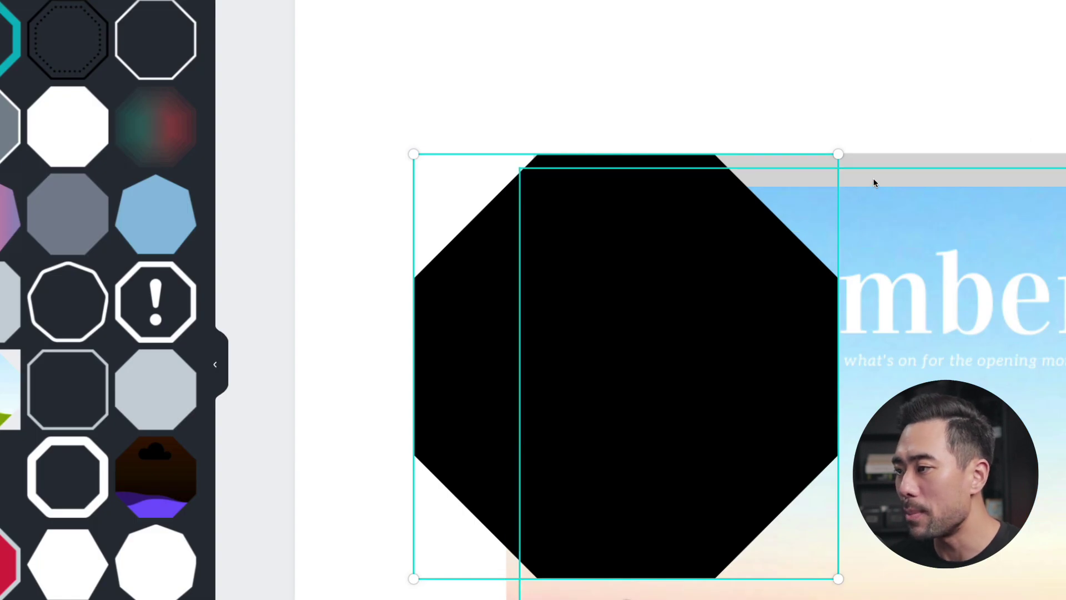
# Nudge the gray page layer behind the cover one step right, then reselect the black octagon.
pyautogui.click(873, 183)
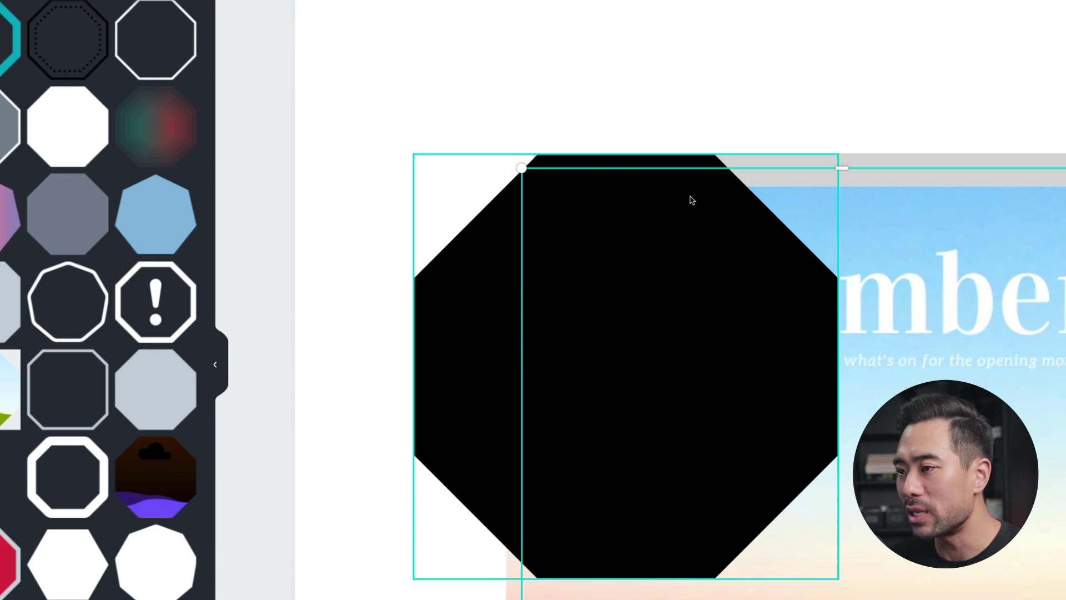
pyautogui.click(569, 125)
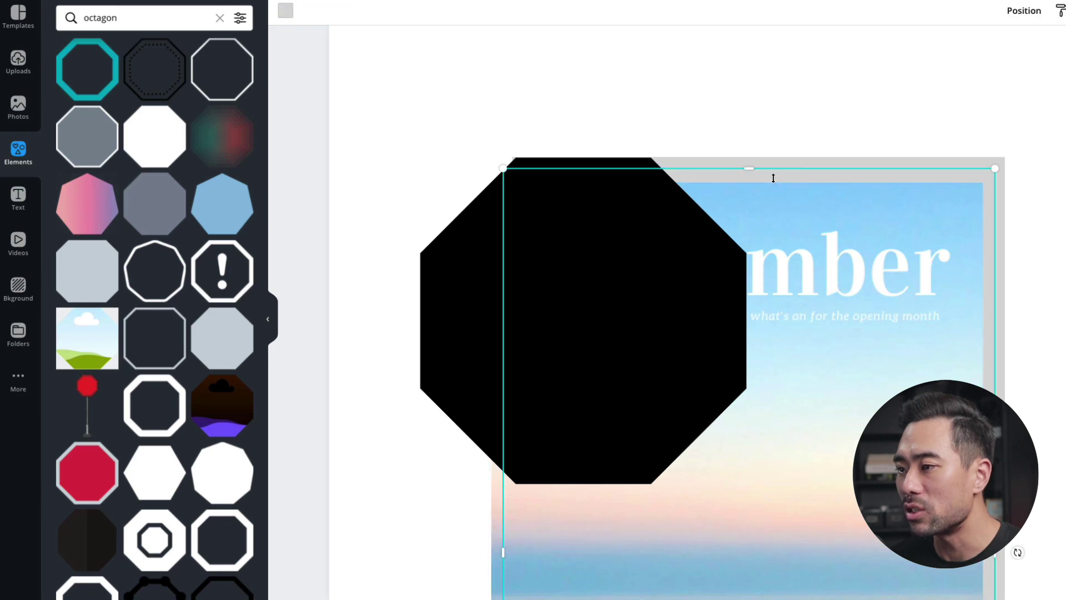
pyautogui.click(709, 156)
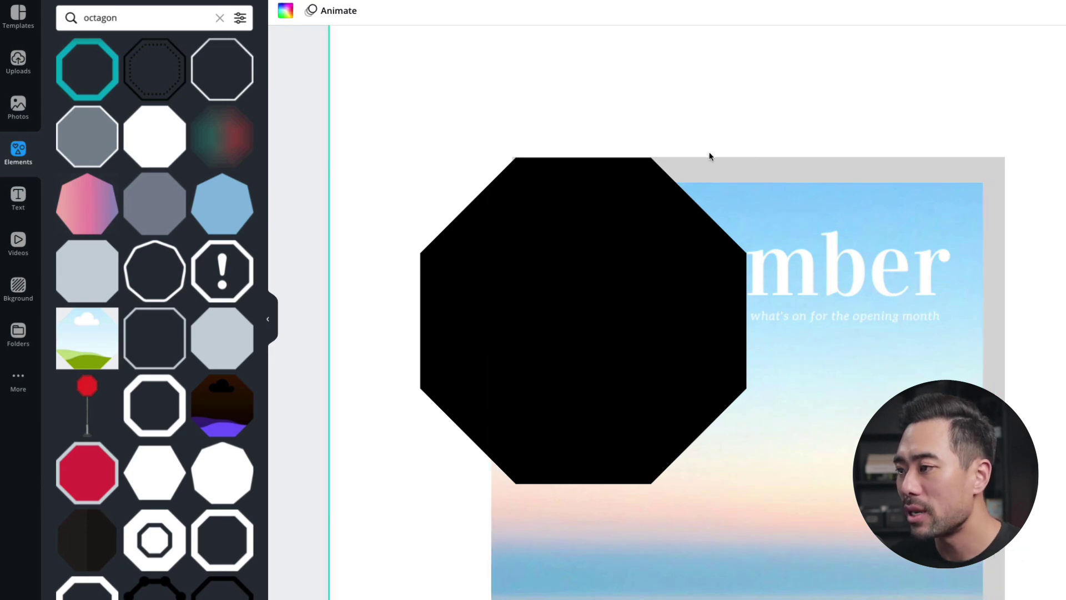
pyautogui.click(711, 158)
pyautogui.click(769, 159)
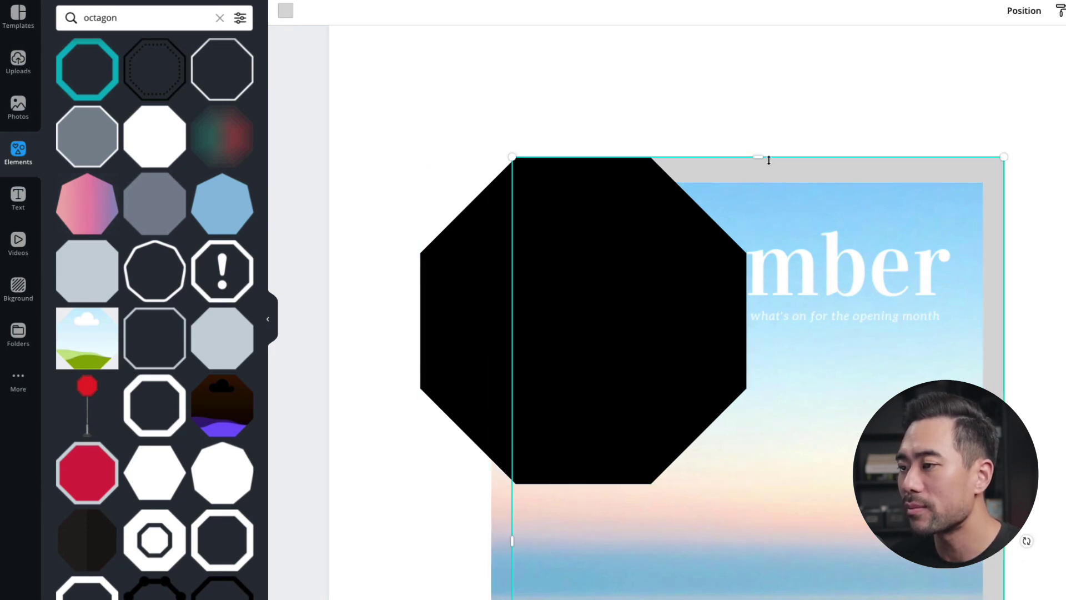
pyautogui.press('Right')
pyautogui.press('Right')
pyautogui.press('Right')
pyautogui.press('Right')
pyautogui.press('Right')
pyautogui.press('Right')
pyautogui.click(645, 186)
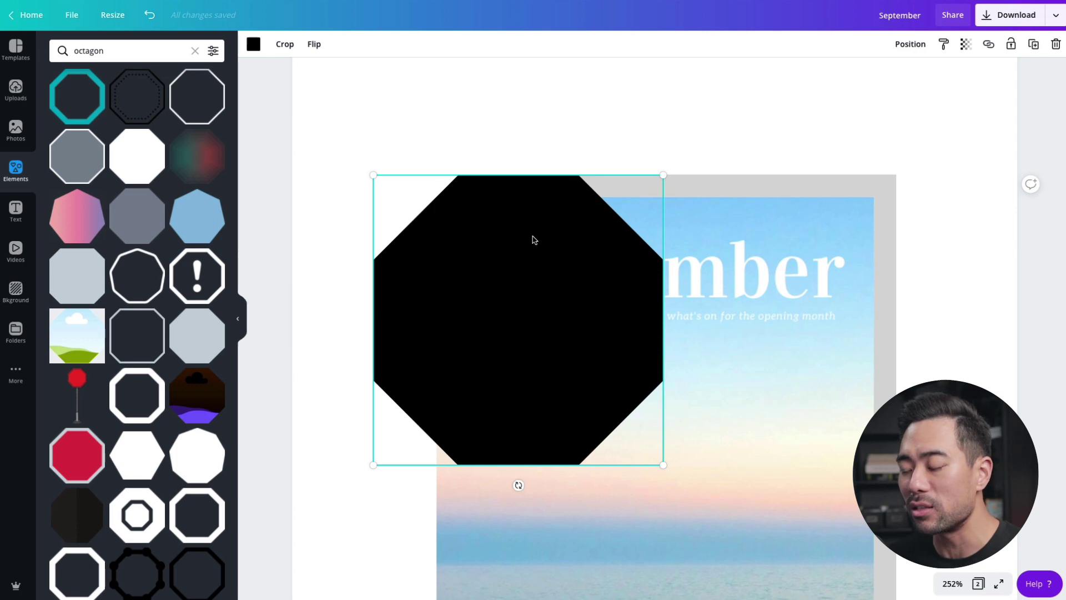
# Crop away the left portion of the black octagon, leaving one diagonal top-left cut.
pyautogui.click(284, 44)
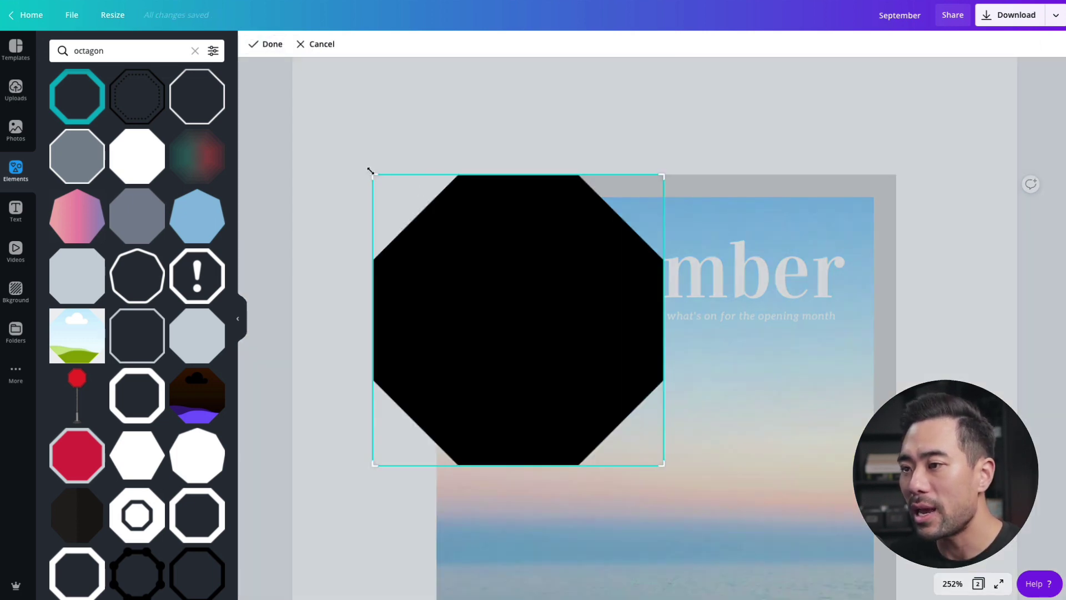
pyautogui.moveTo(374, 180); pyautogui.dragTo(438, 173)
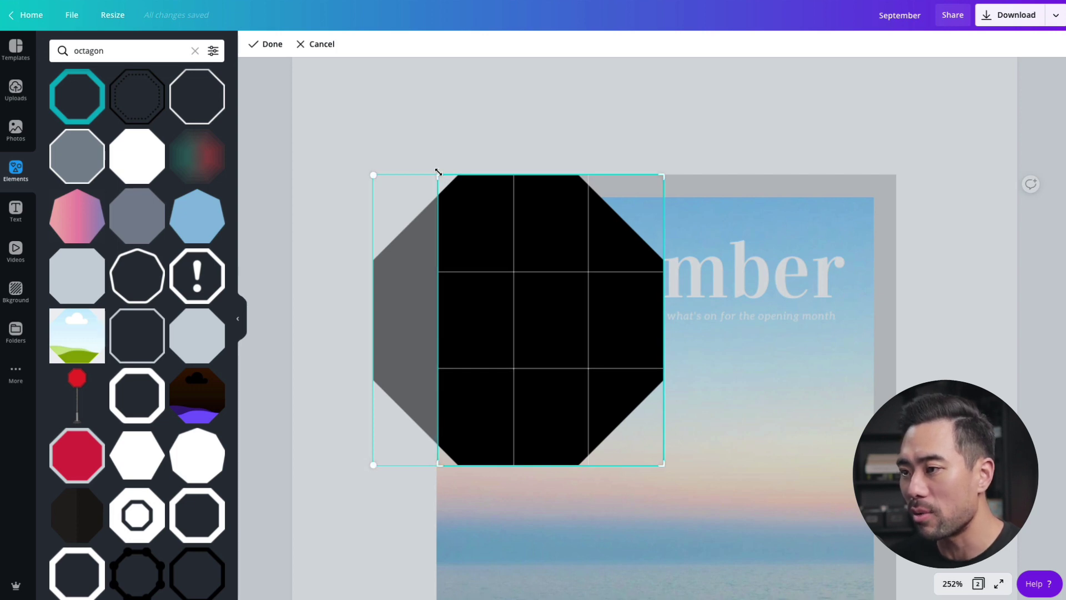
pyautogui.click(384, 318)
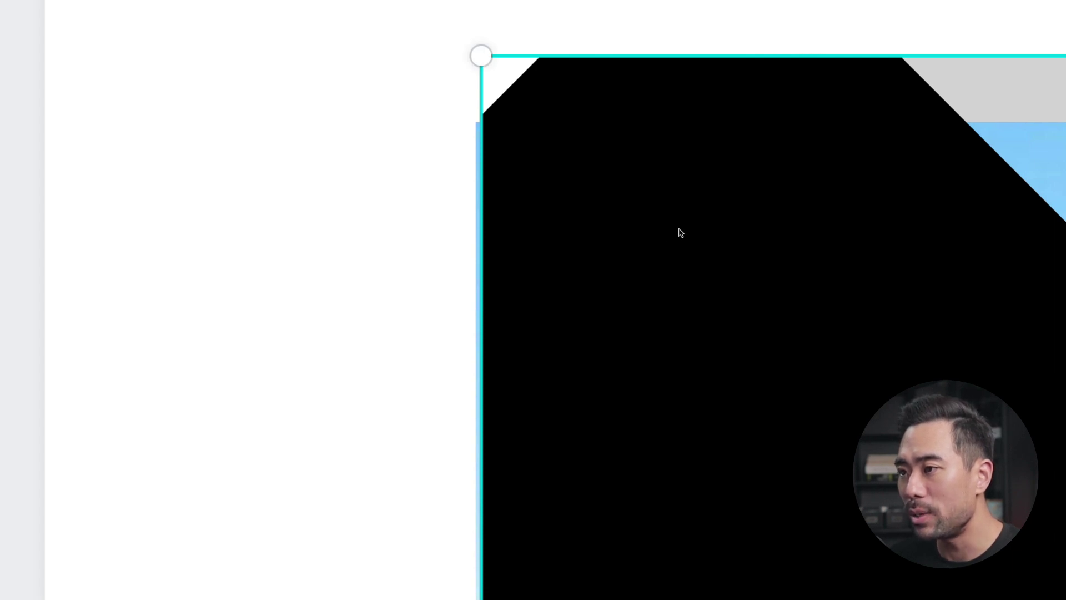
# Nudge the cropped octagon left until it sits flush with the cover's left edge.
pyautogui.press('Left')
pyautogui.press('Left')
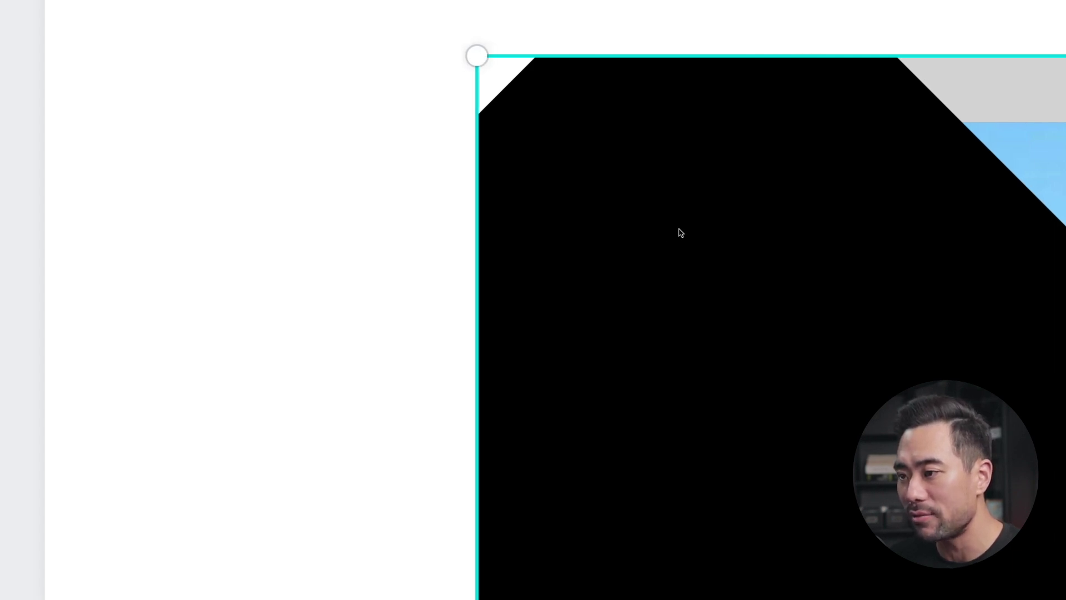
pyautogui.click(394, 290)
pyautogui.click(562, 284)
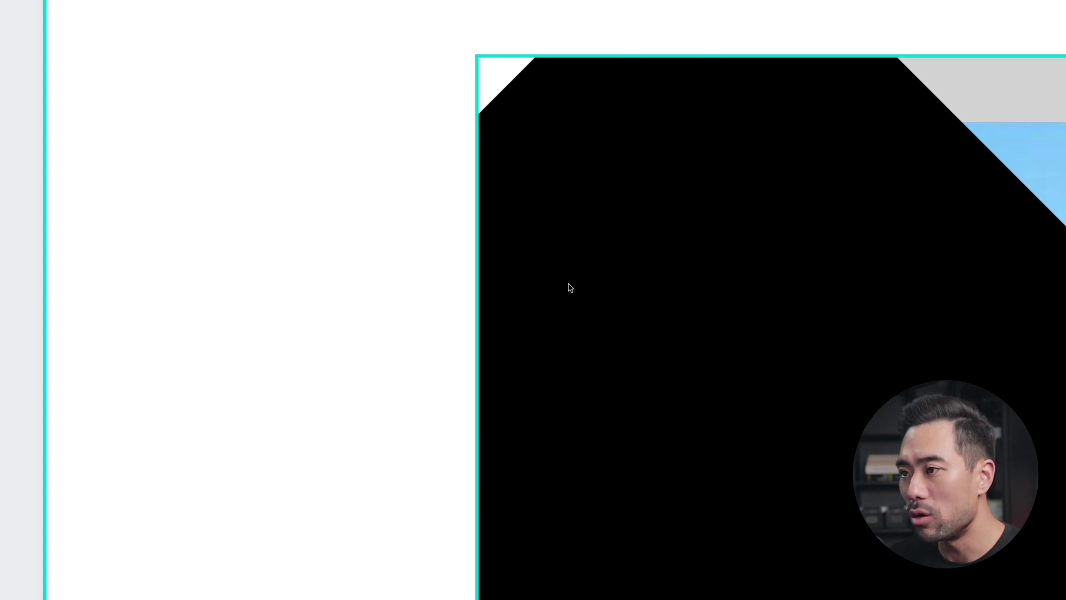
pyautogui.press('Left')
pyautogui.press('Left')
pyautogui.click(409, 336)
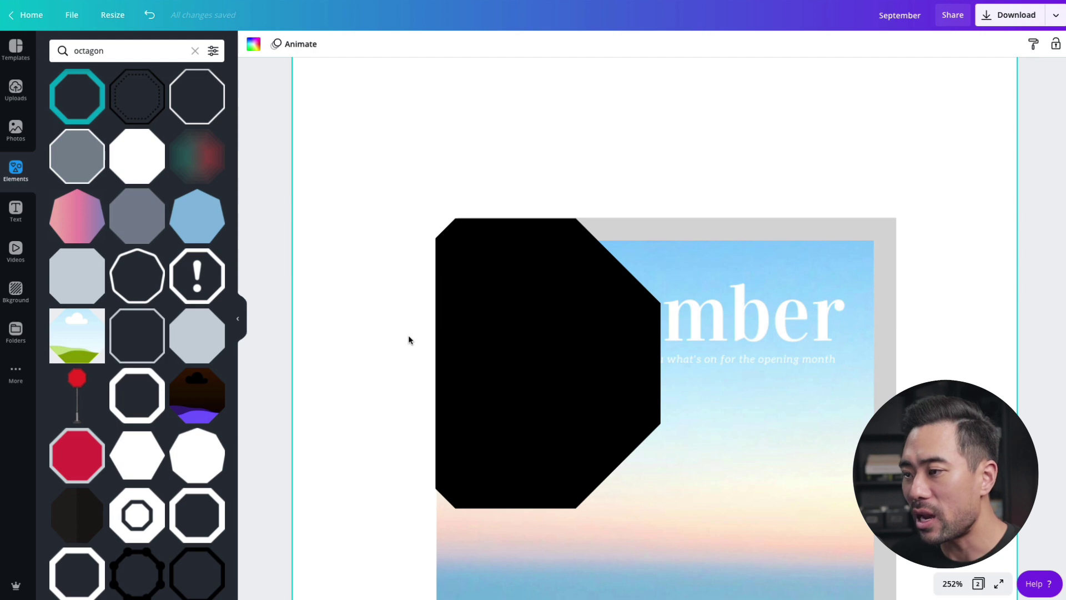
# Send the cropped octagon behind the cover layers.
pyautogui.click(533, 290)
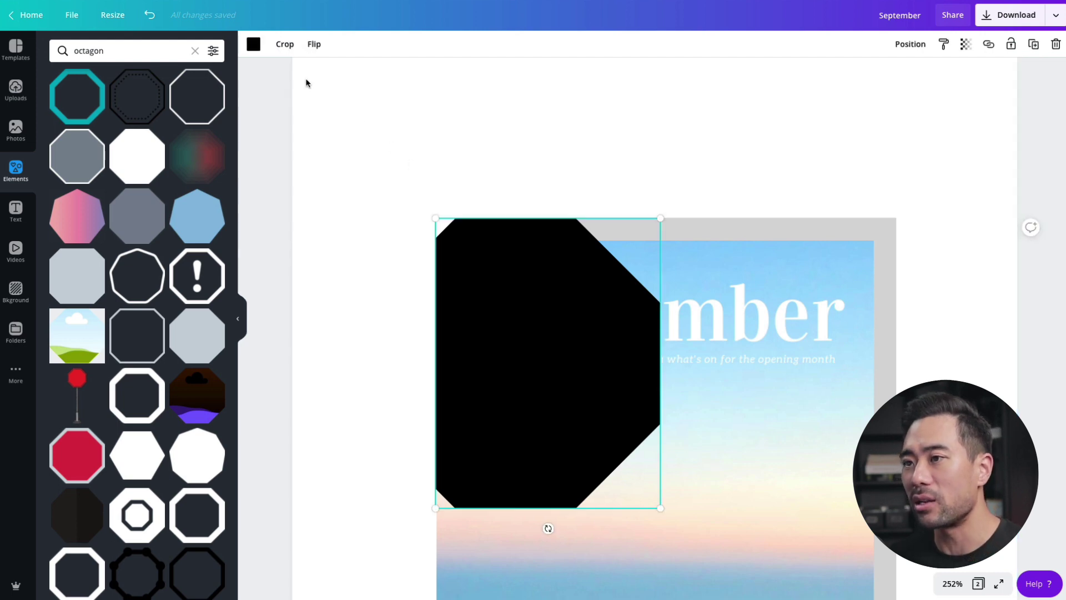
pyautogui.click(906, 44)
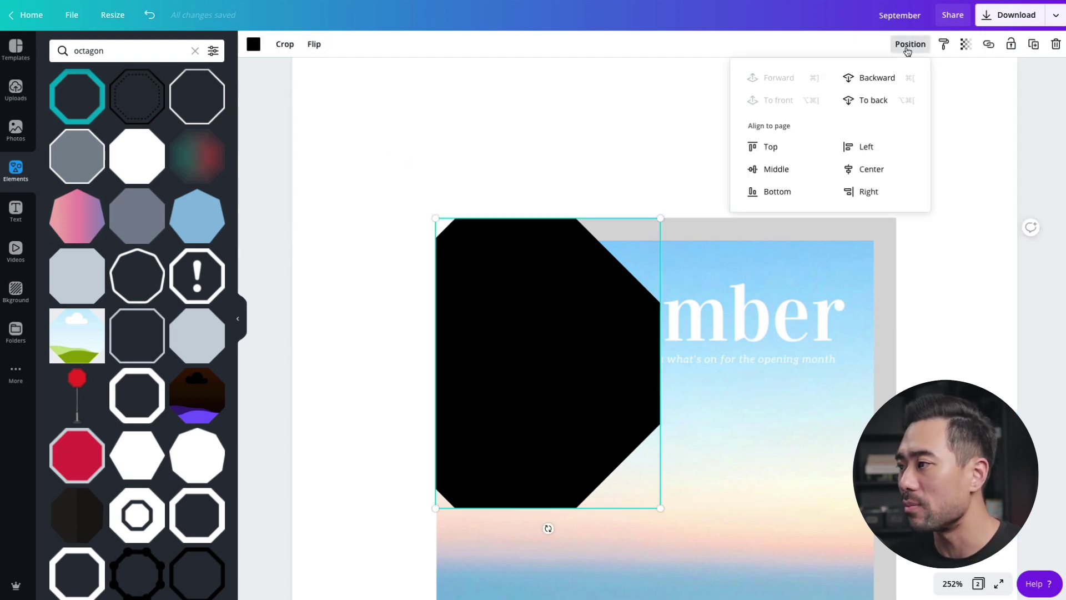
pyautogui.click(872, 100)
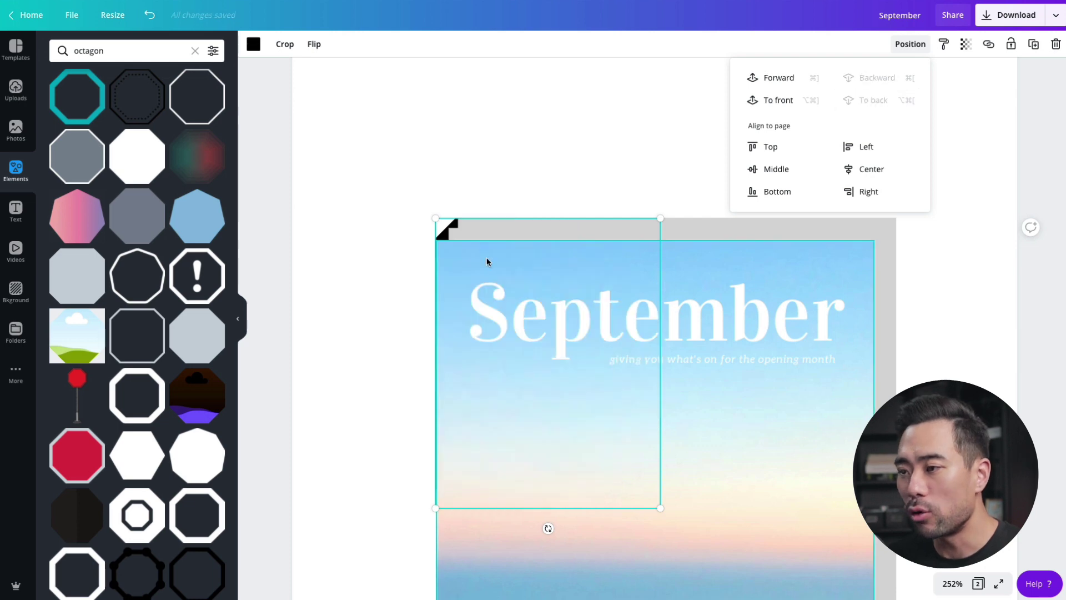
# Recolour the corner triangle light grey from the default colours.
pyautogui.click(254, 44)
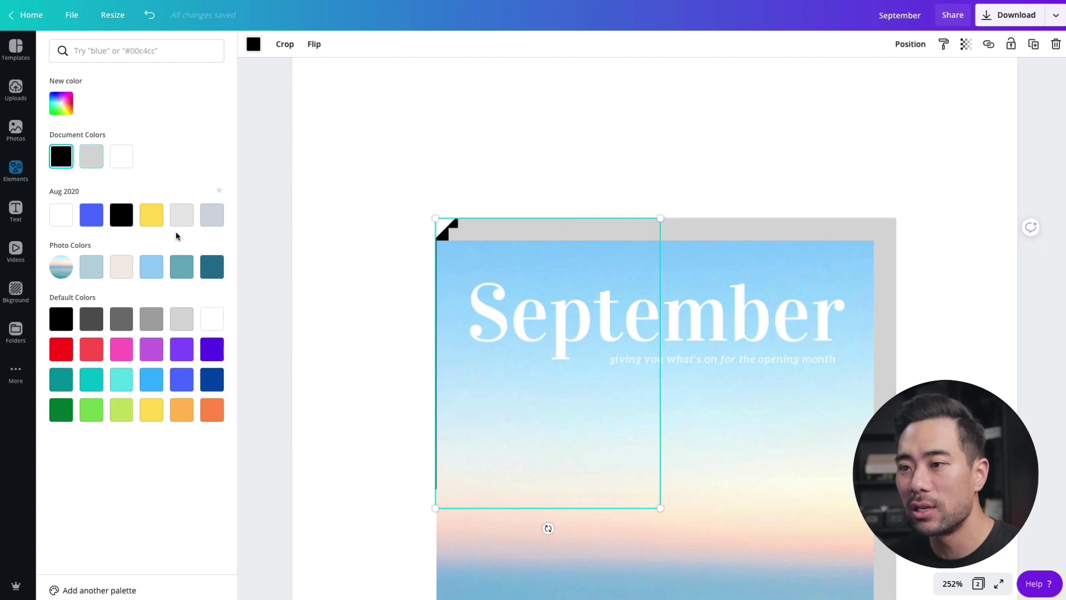
pyautogui.click(184, 321)
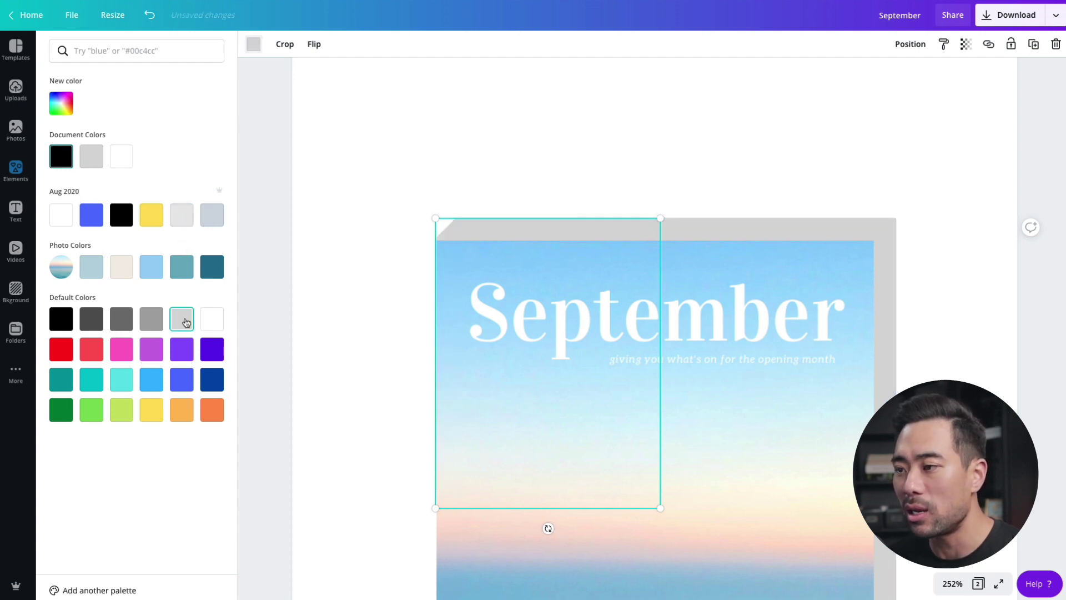
pyautogui.press('Escape')
pyautogui.click(335, 291)
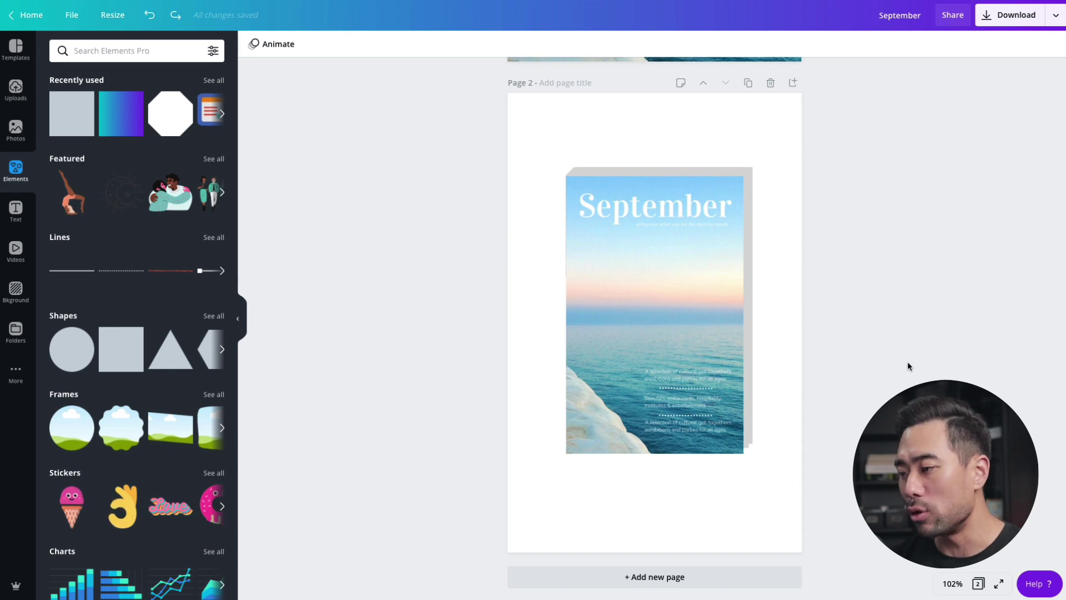
# Select all mockup pieces, enlarge them together, and move the group up and left on page 2.
pyautogui.moveTo(892, 506); pyautogui.dragTo(443, 141)
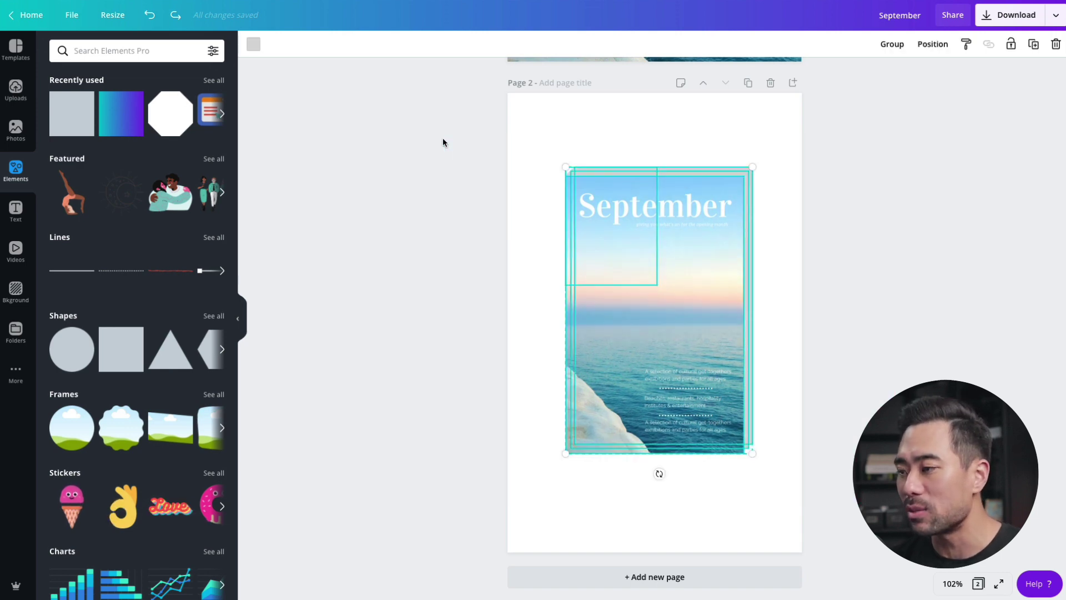
pyautogui.moveTo(956, 489); pyautogui.dragTo(557, 159)
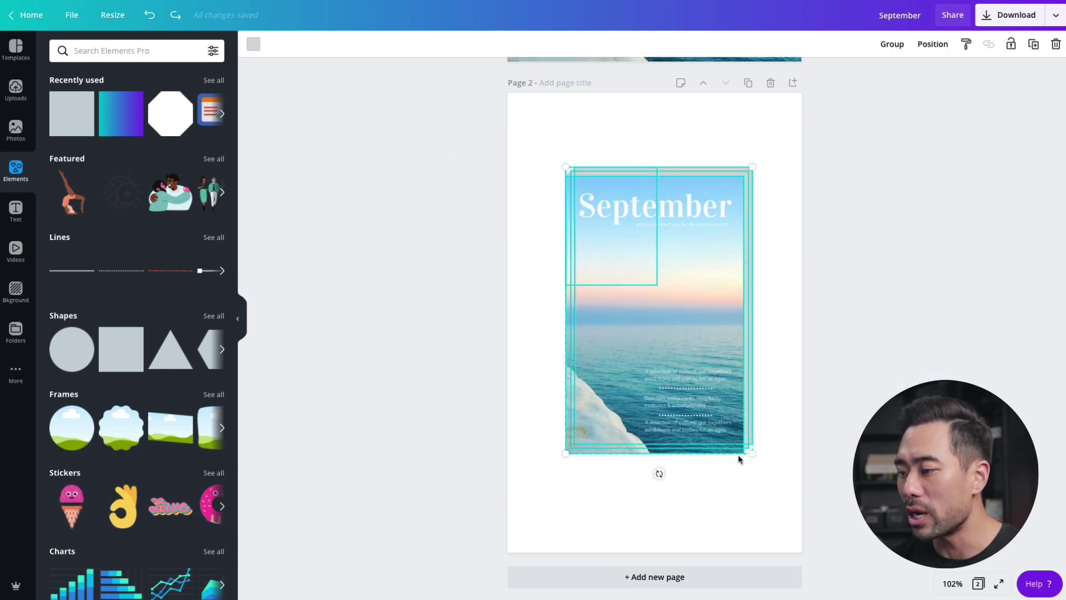
pyautogui.moveTo(753, 454); pyautogui.dragTo(792, 495)
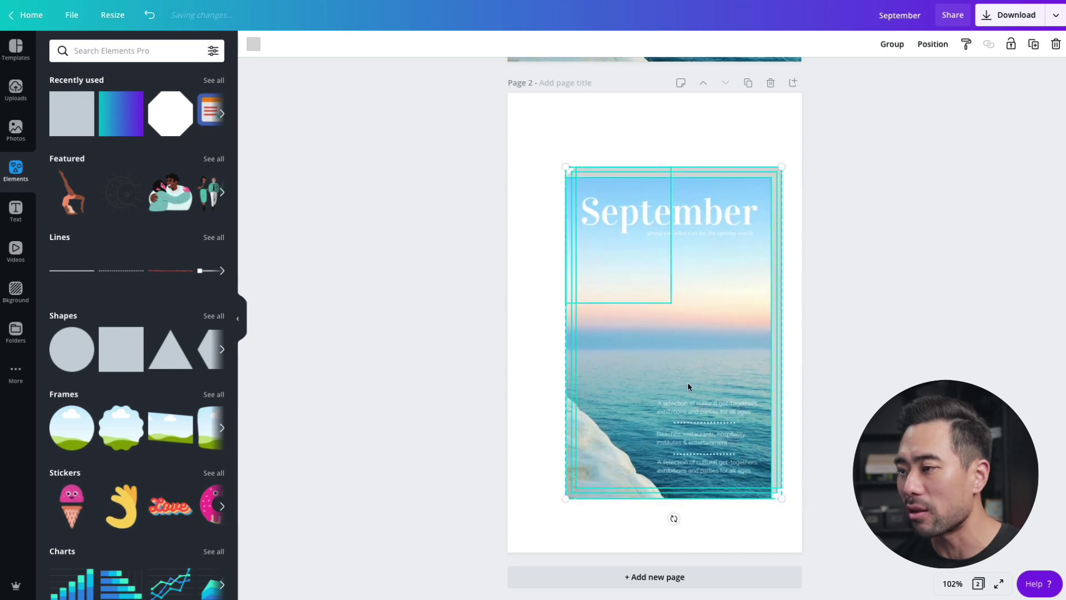
pyautogui.moveTo(690, 388)
pyautogui.mouseDown()
pyautogui.moveTo(675, 378)
pyautogui.moveTo(685, 355)
pyautogui.moveTo(685, 371)
pyautogui.mouseUp()
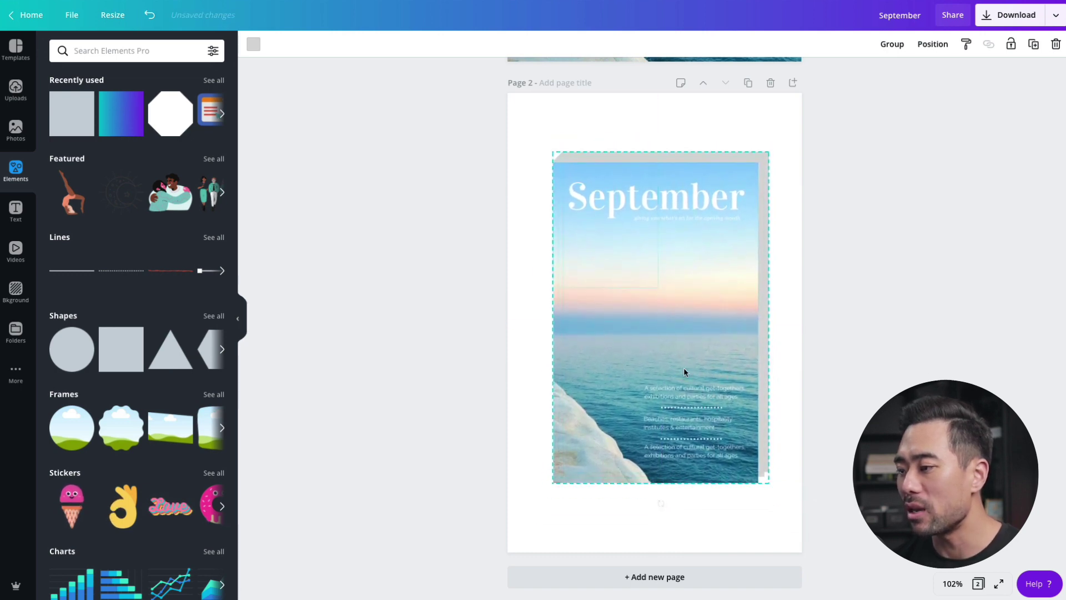
pyautogui.press('Escape')
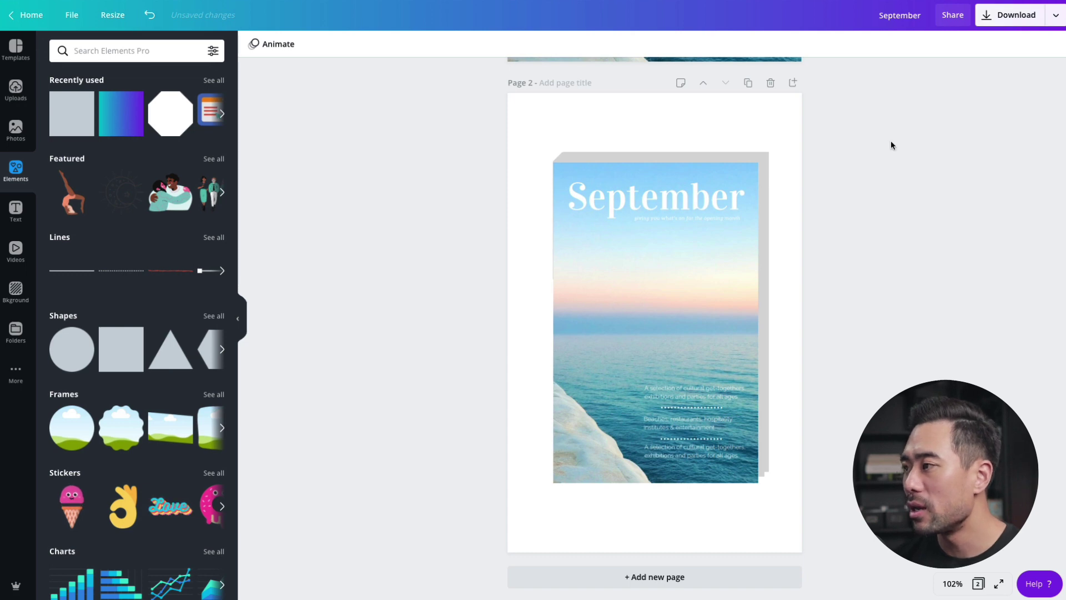
pyautogui.click(1006, 15)
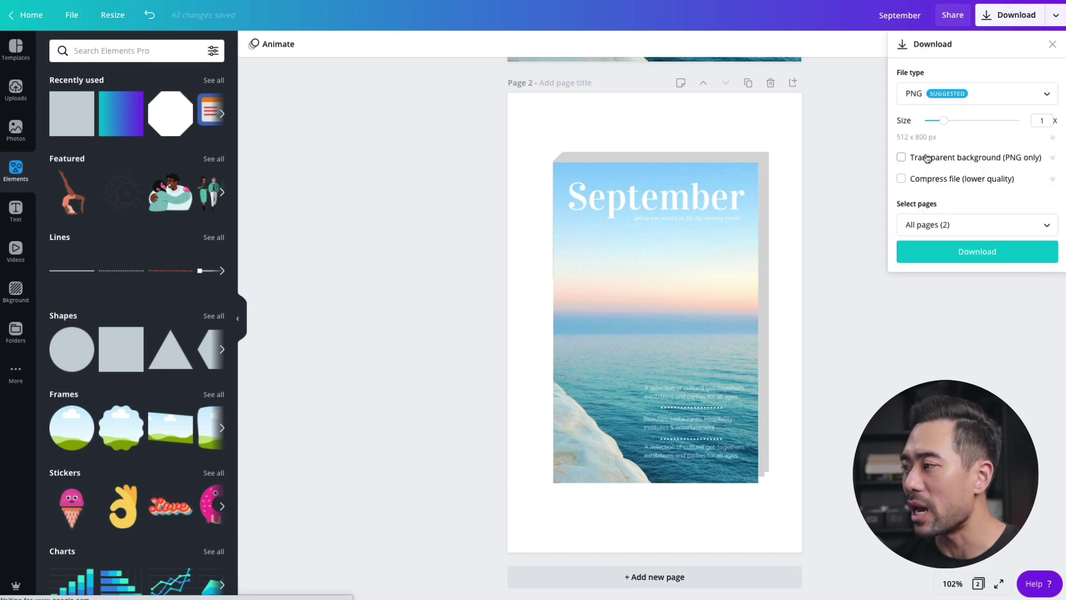
pyautogui.click(902, 159)
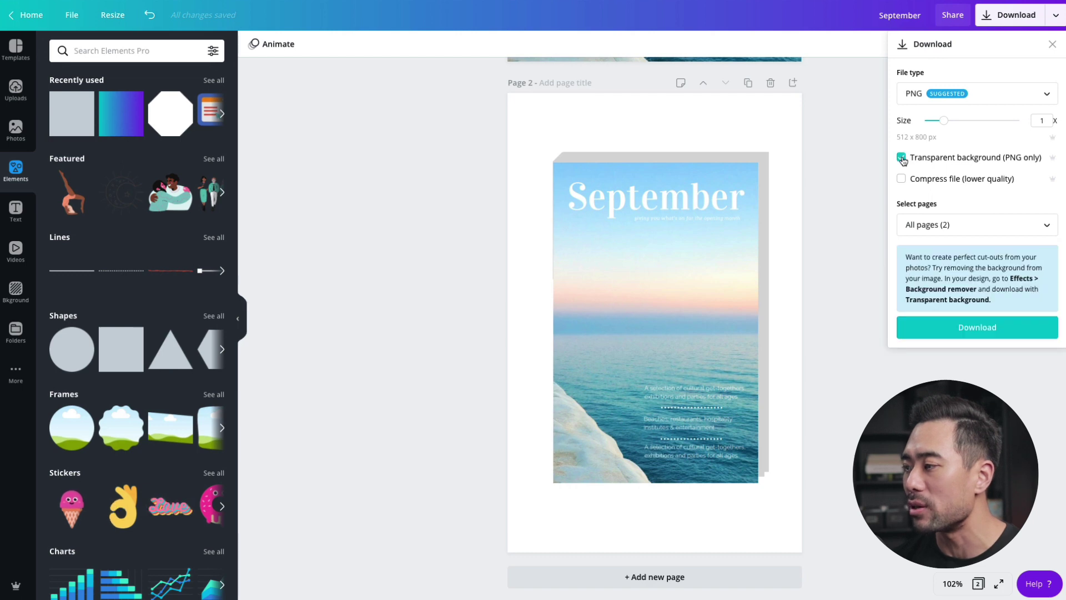
pyautogui.click(943, 161)
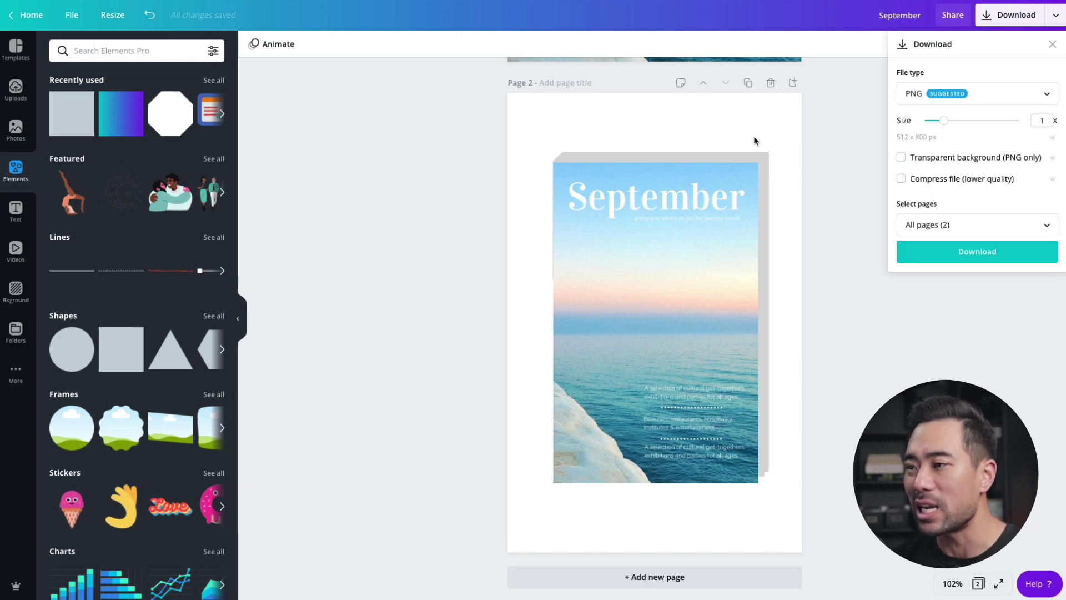
pyautogui.click(903, 317)
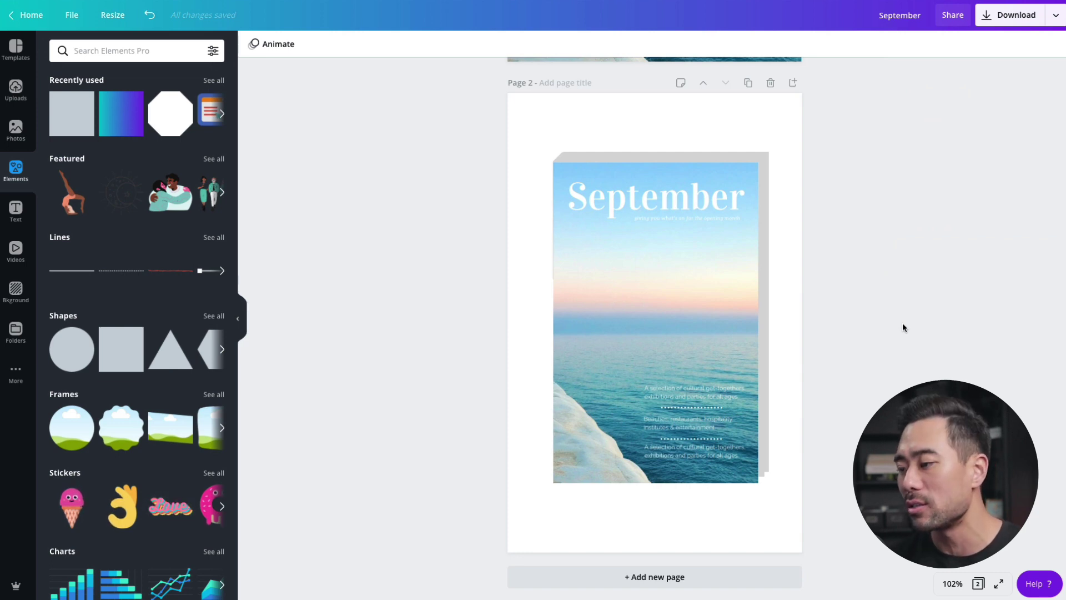
pyautogui.click(529, 118)
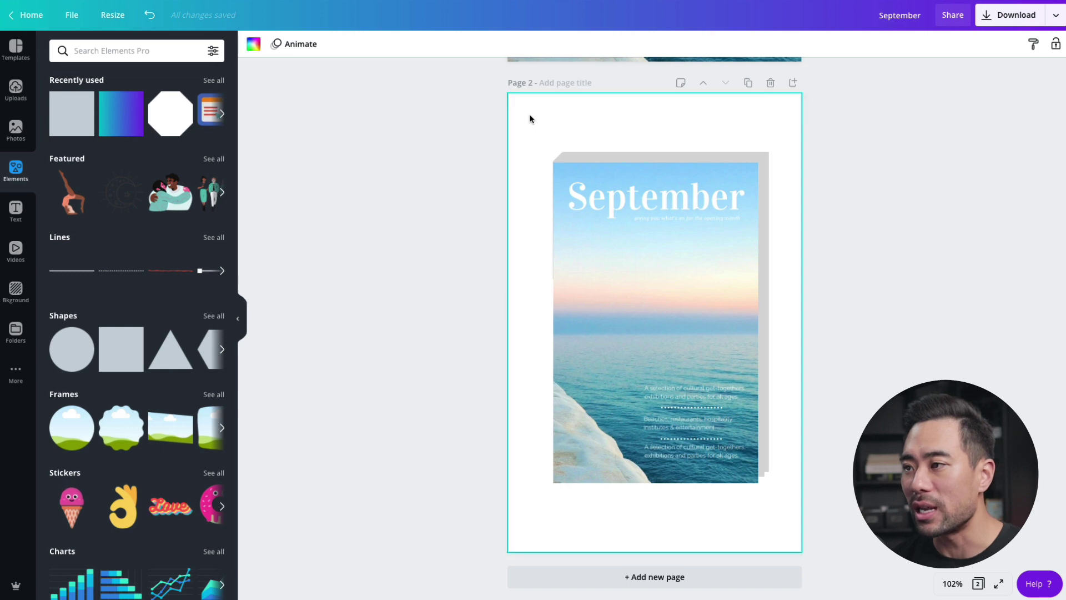
pyautogui.click(255, 45)
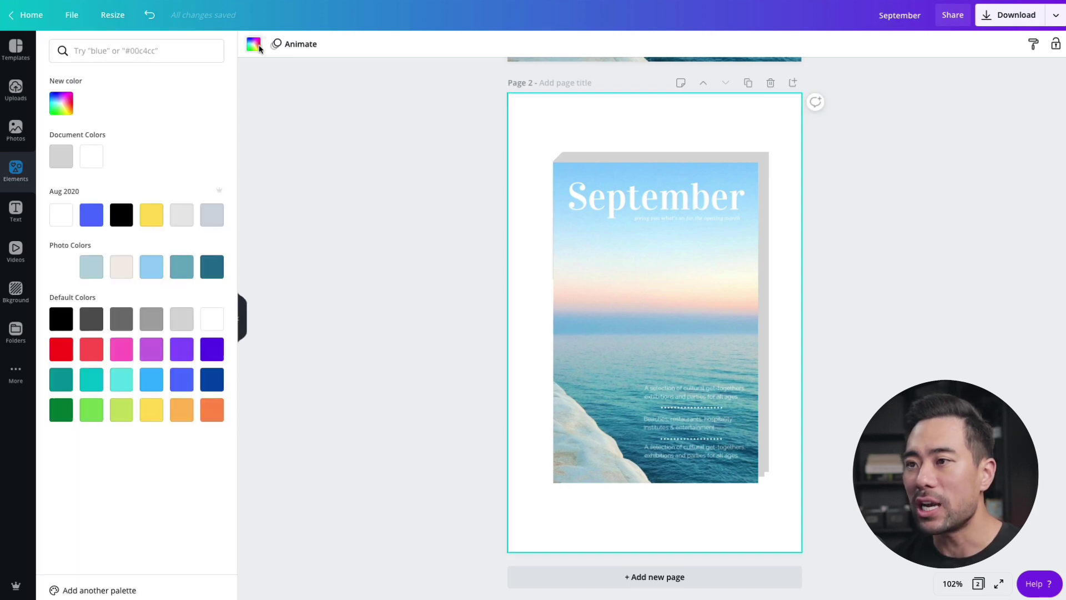
pyautogui.click(148, 219)
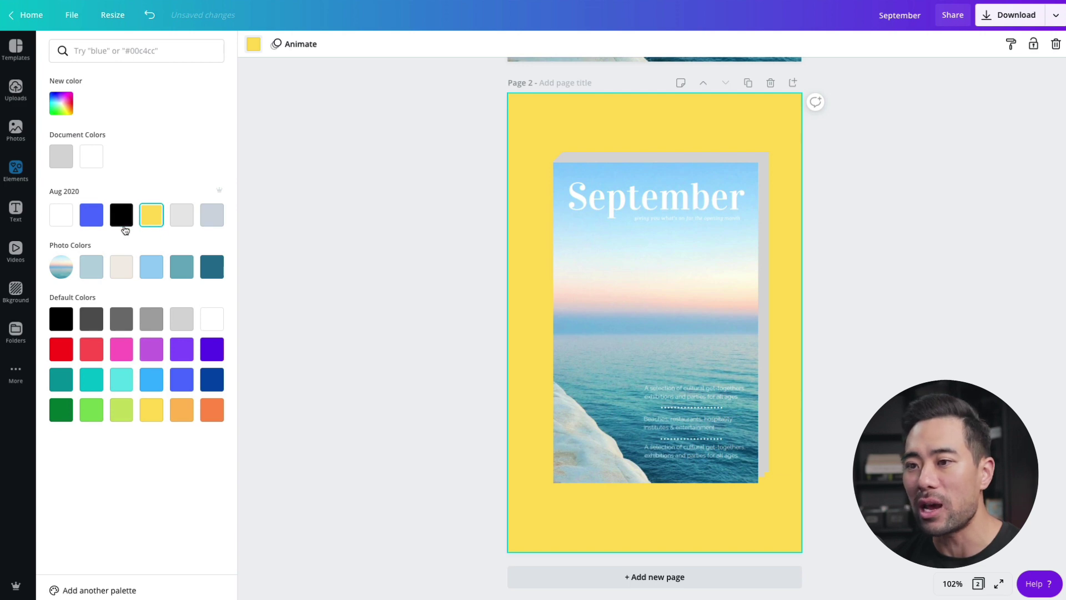
pyautogui.click(93, 217)
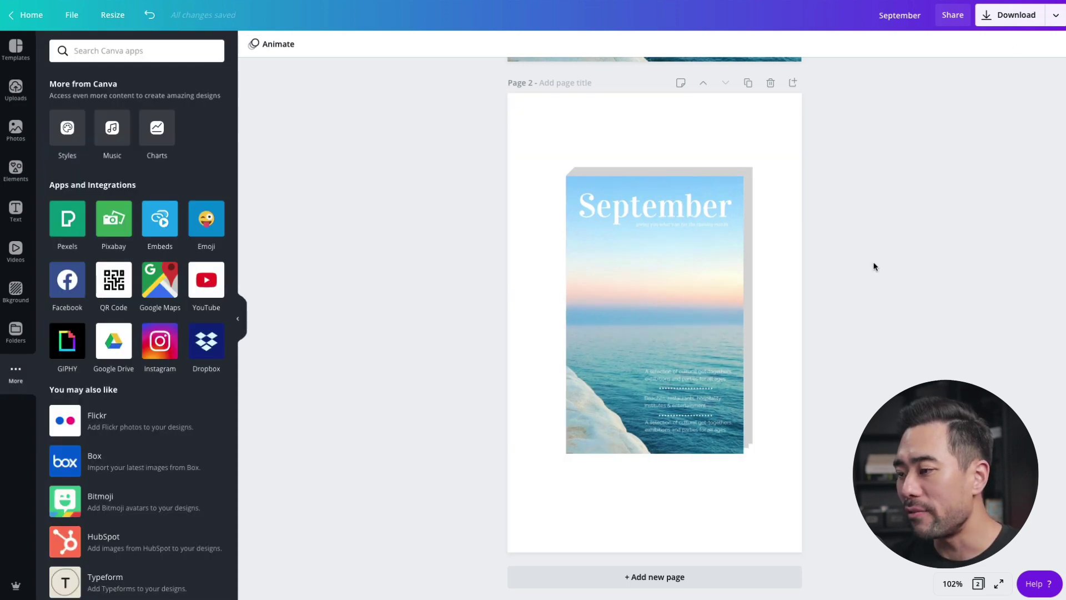
# Check the September heading on page 1, then delete the sea cover photo from page 2's mockup.
pyautogui.click(684, 362)
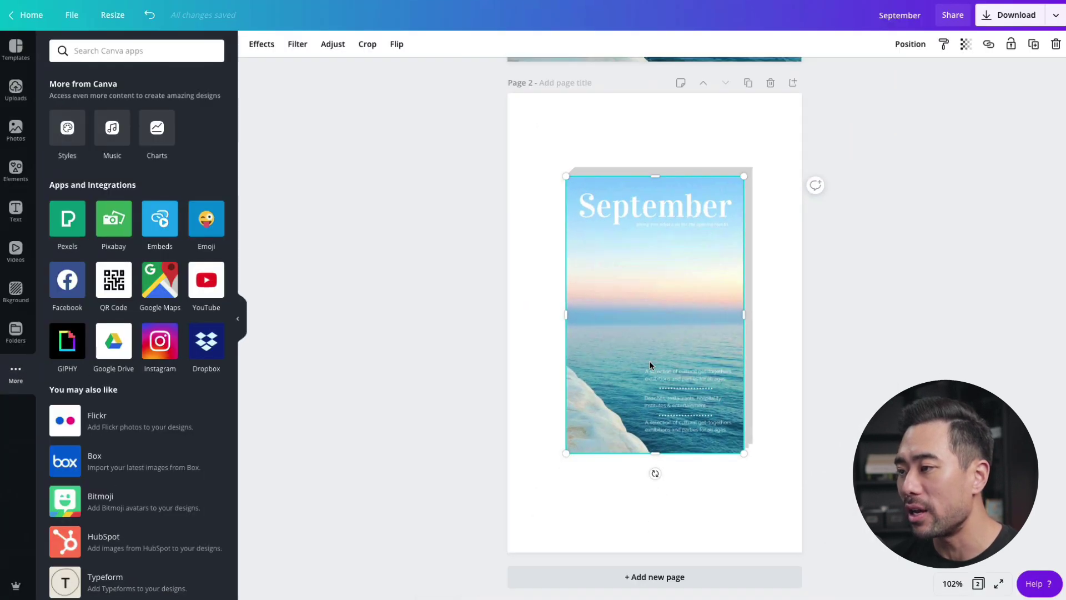
pyautogui.scroll(8, 651, 365)
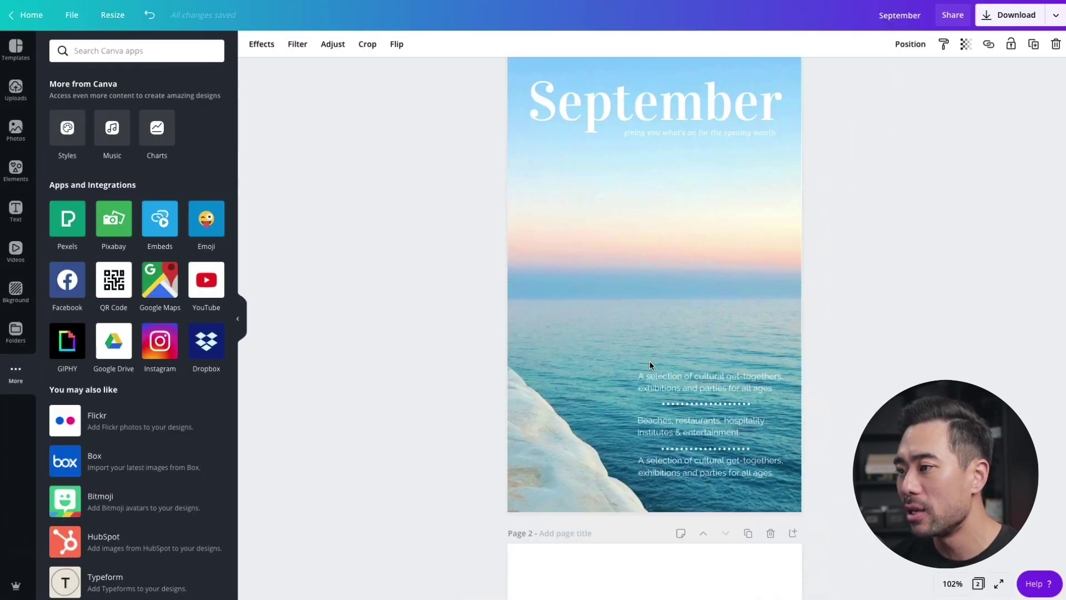
pyautogui.scroll(1, 651, 364)
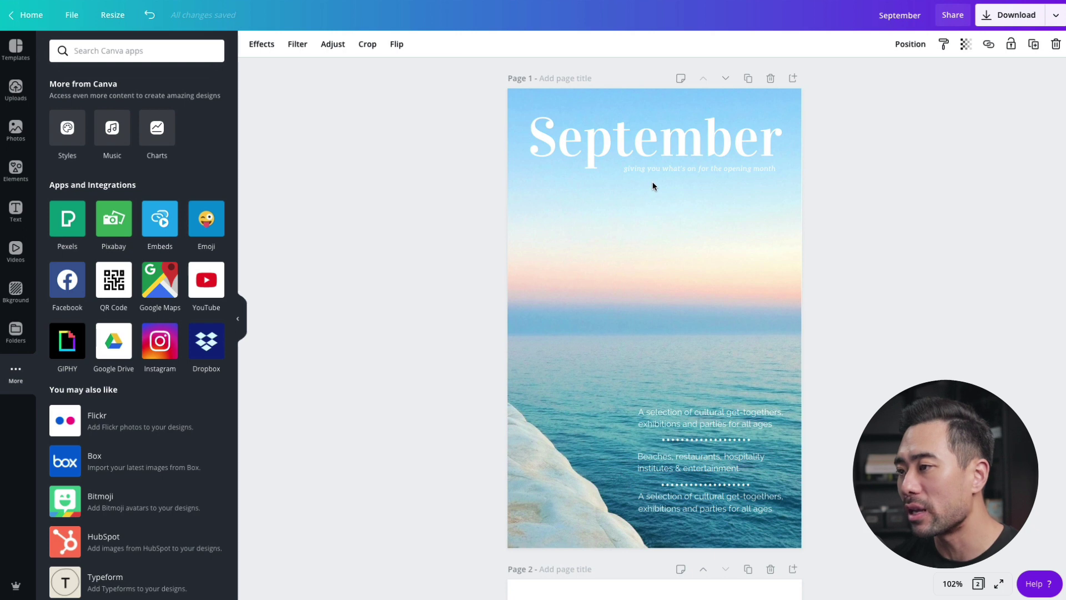
pyautogui.click(664, 155)
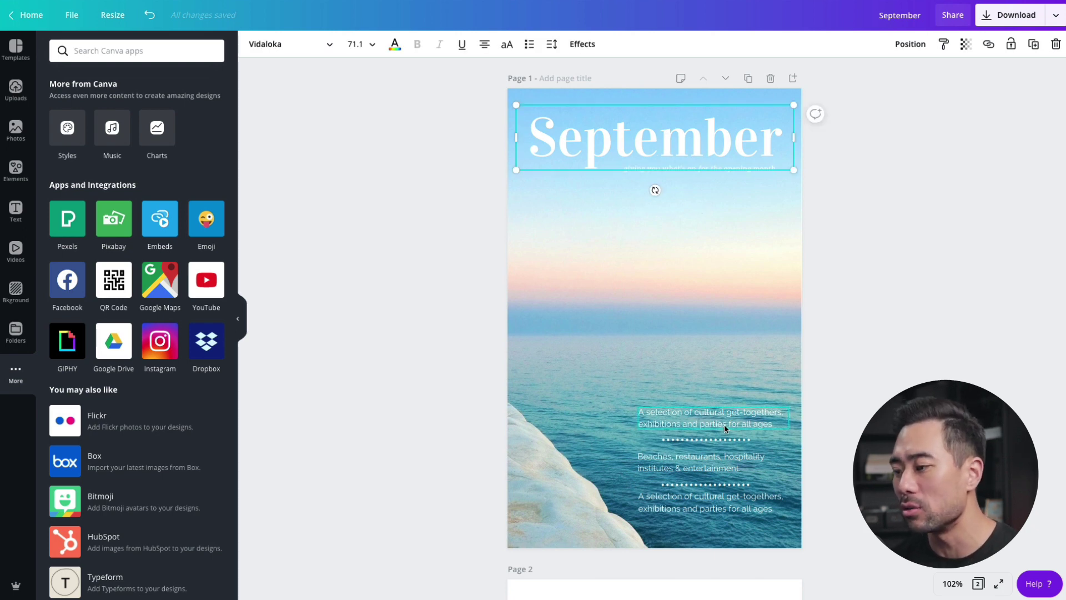
pyautogui.click(935, 238)
pyautogui.scroll(-10, 886, 315)
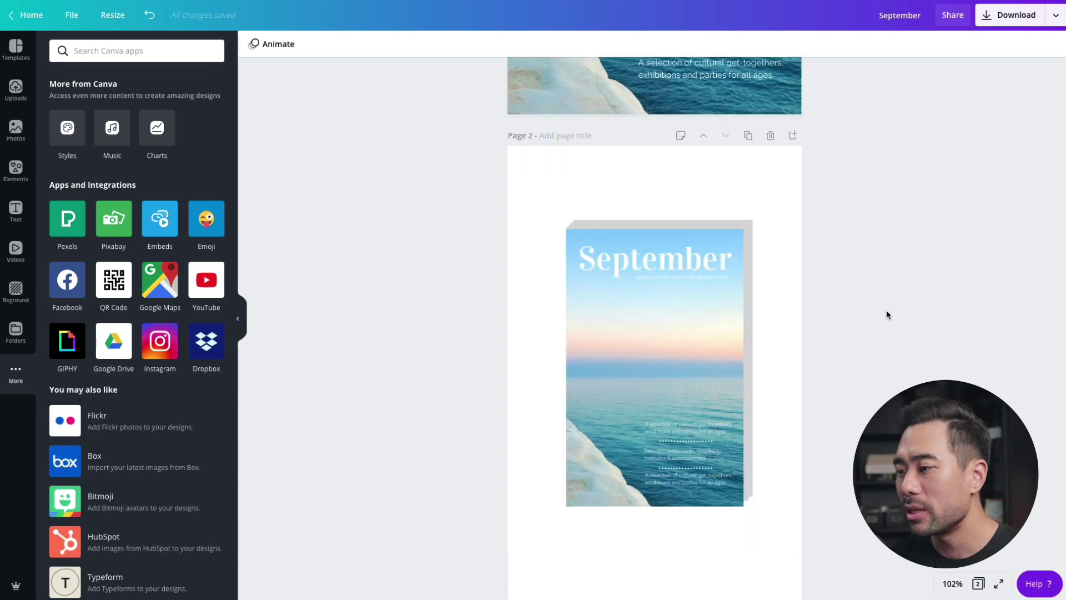
pyautogui.click(665, 370)
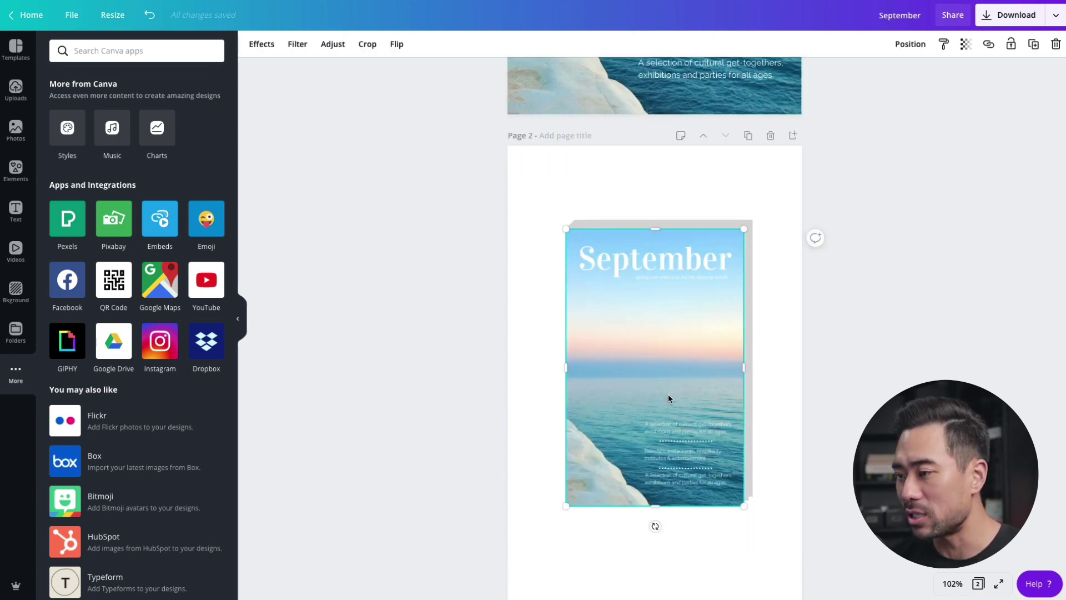
pyautogui.press('Delete')
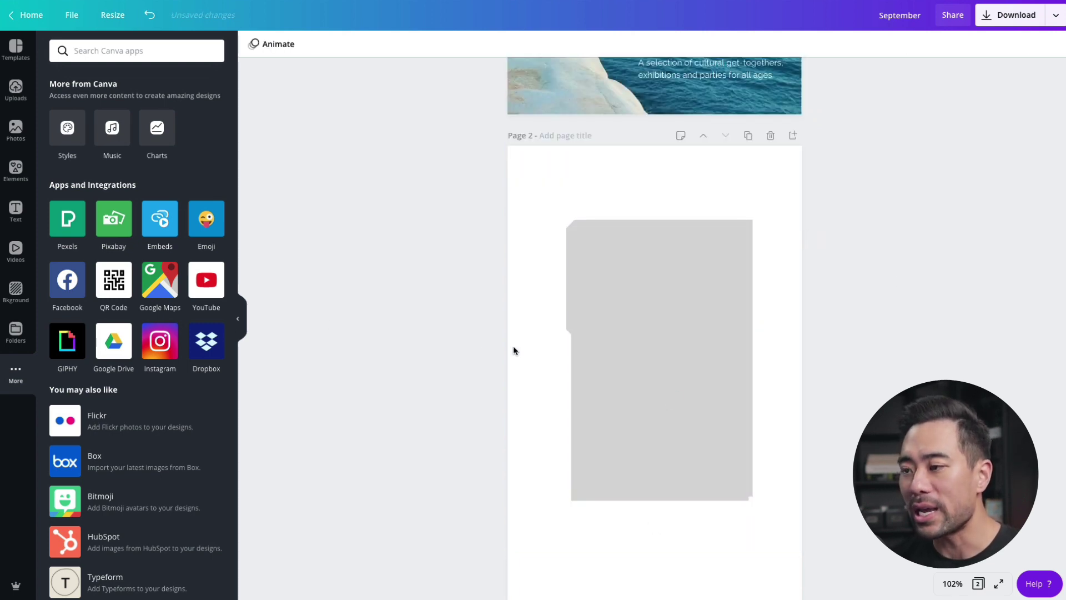